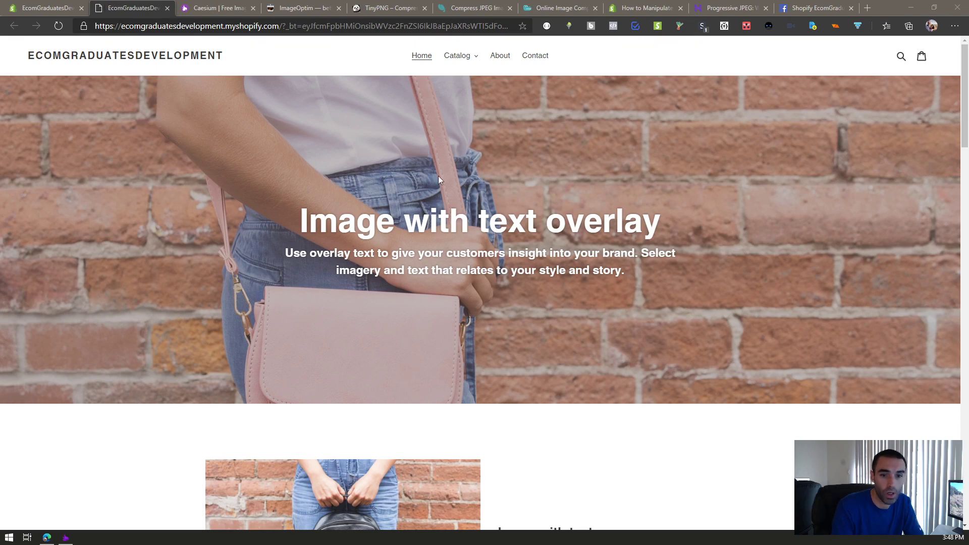
Open the backpack photo from the product page in its own tab.
scroll(438, 179, "down", 6)
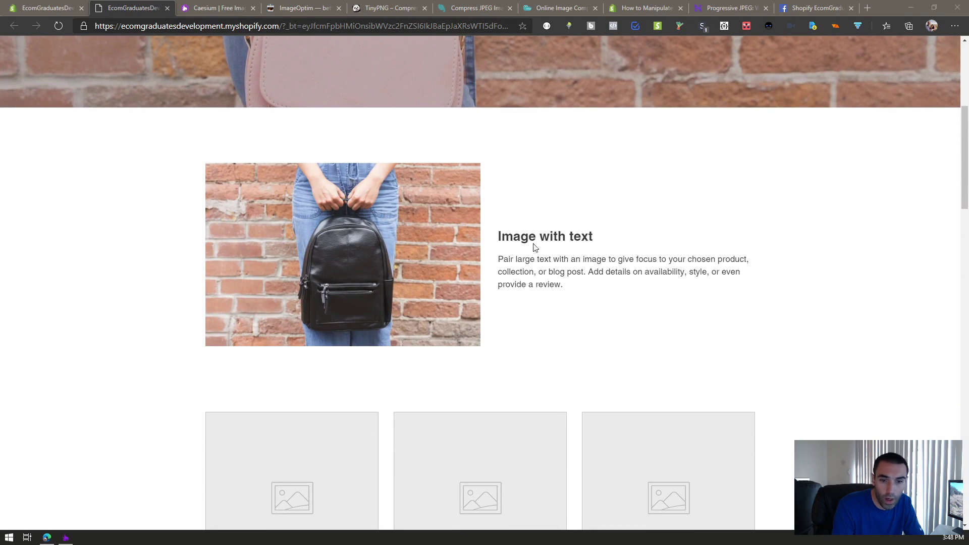
scroll(534, 247, "up", 6)
scroll(289, 387, "down", 4)
right_click(339, 317)
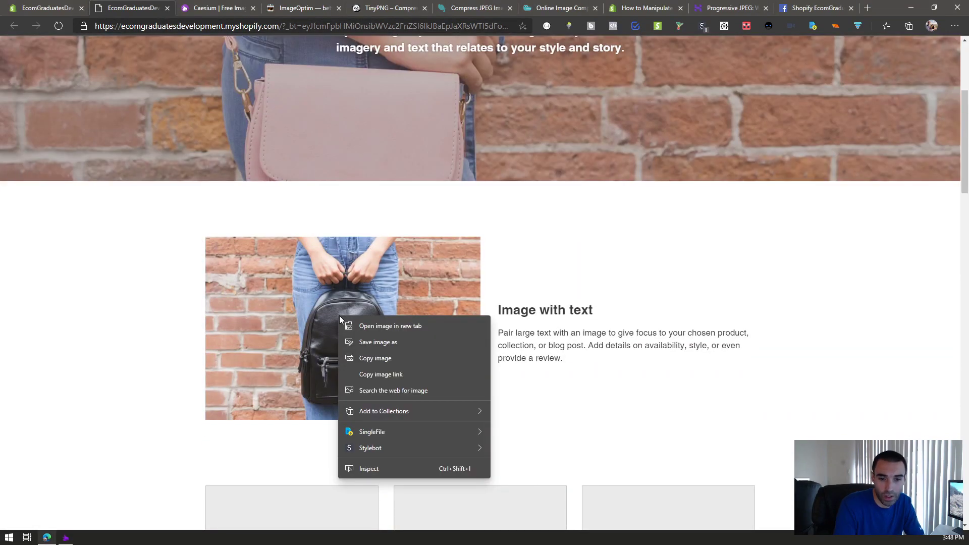
left_click(379, 325)
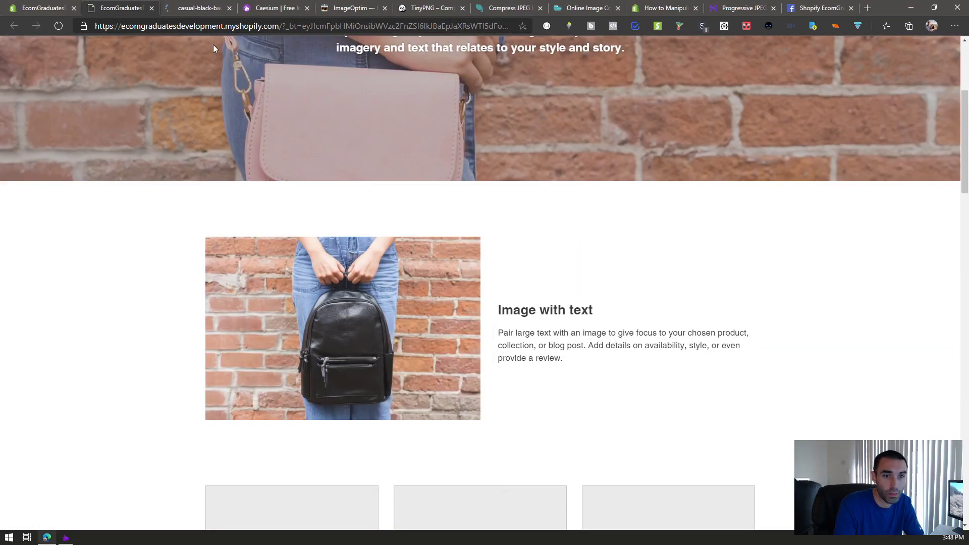
left_click(201, 7)
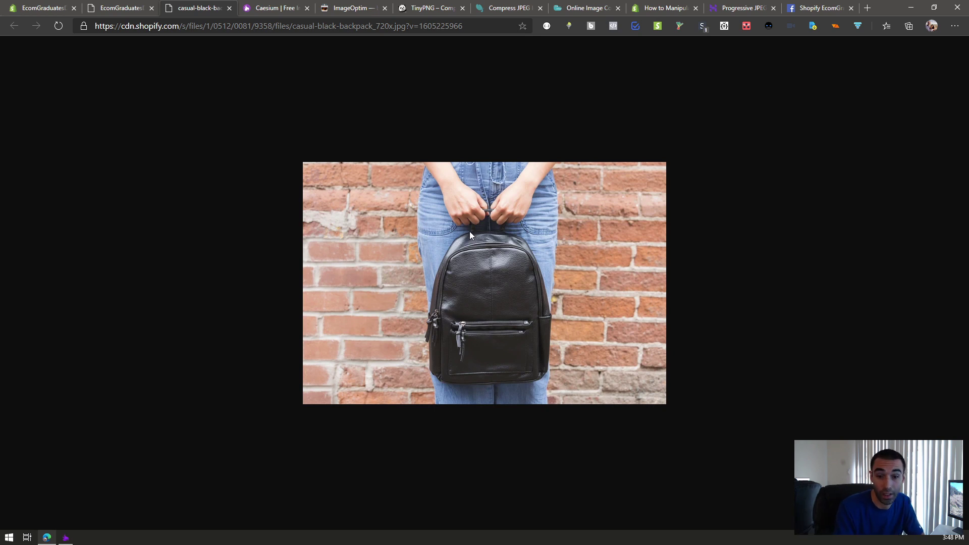
Delete '_720x' from the image's cdn.shopify.com URL to load the full-size original.
left_click_drag(373, 26, 393, 26)
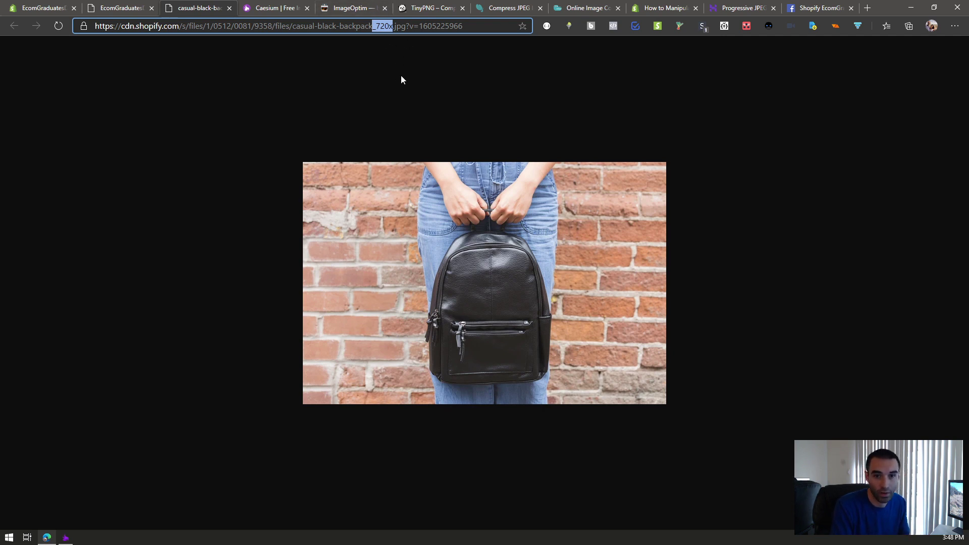
key("BackSpace")
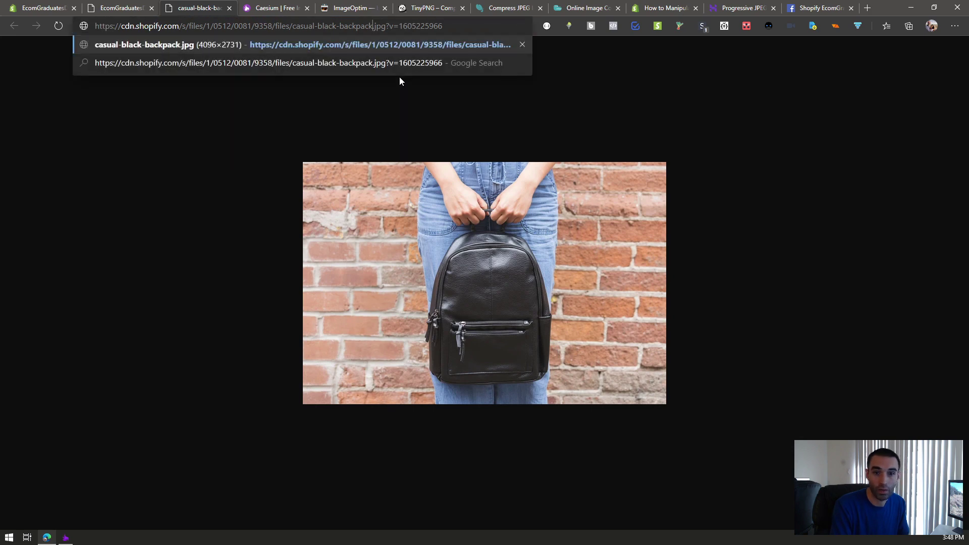
key("Return")
left_click(395, 170)
left_click(394, 169)
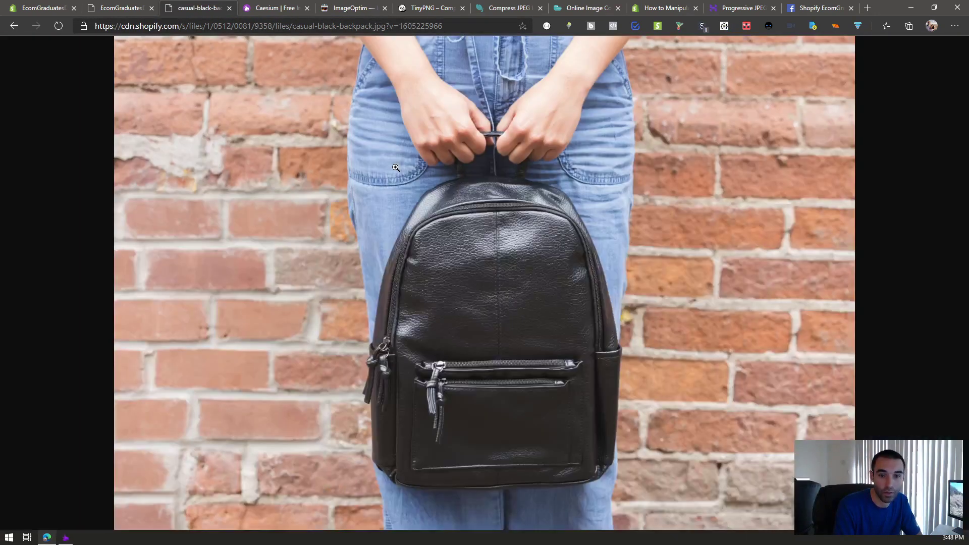
left_click(395, 169)
left_click(395, 168)
right_click(364, 143)
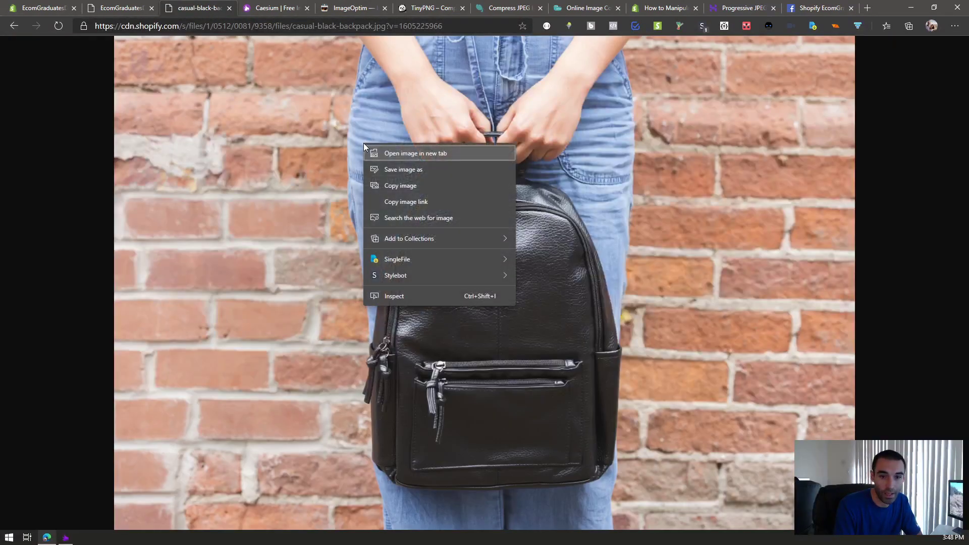
Save the photo as casual-black-backpack.jpg and show it in the Downloads folder.
left_click(393, 171)
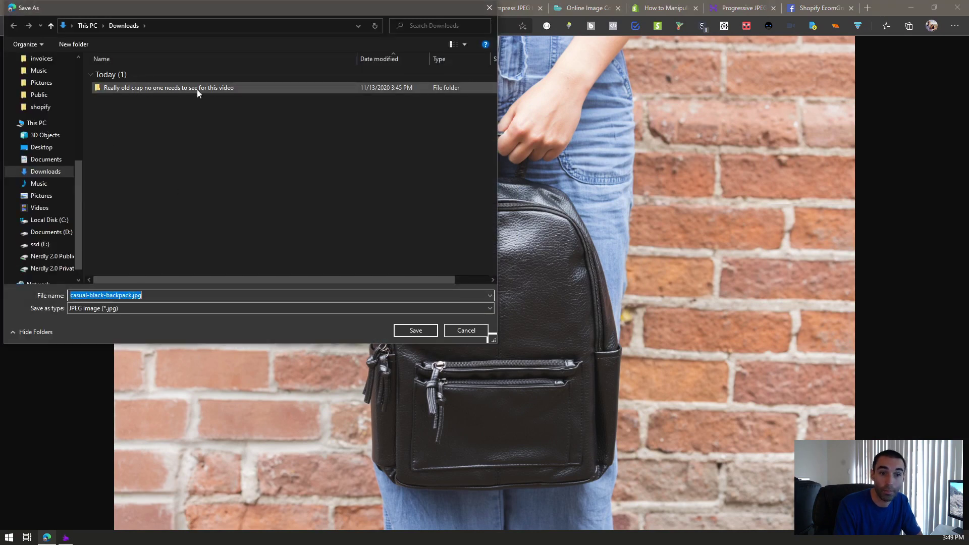
left_click(405, 330)
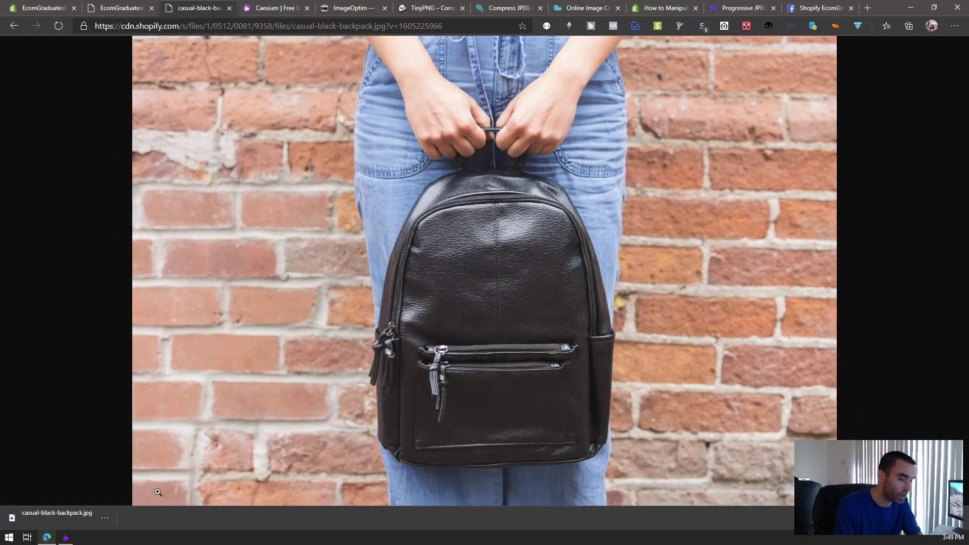
left_click(110, 515)
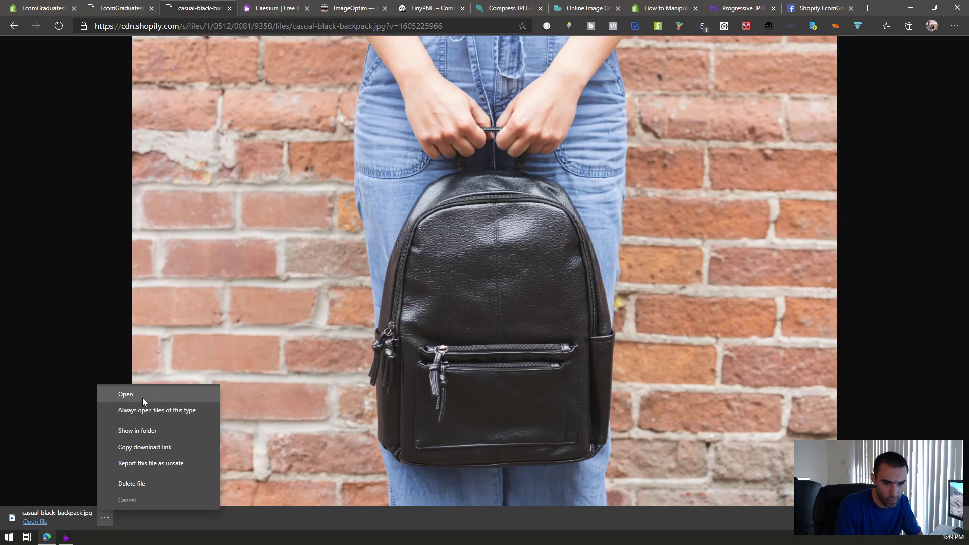
left_click(149, 429)
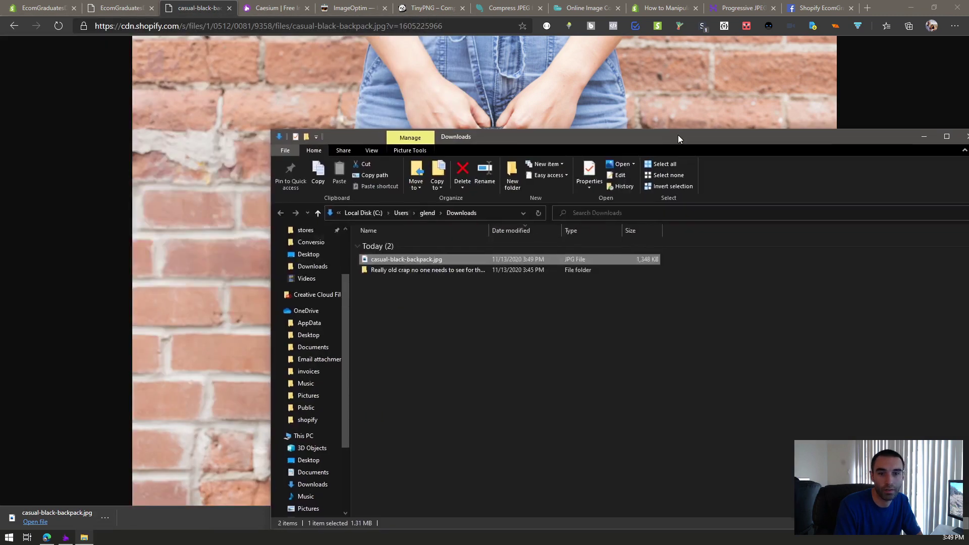
Move the Downloads File Explorer window up and to the left.
left_click_drag(678, 135, 574, 64)
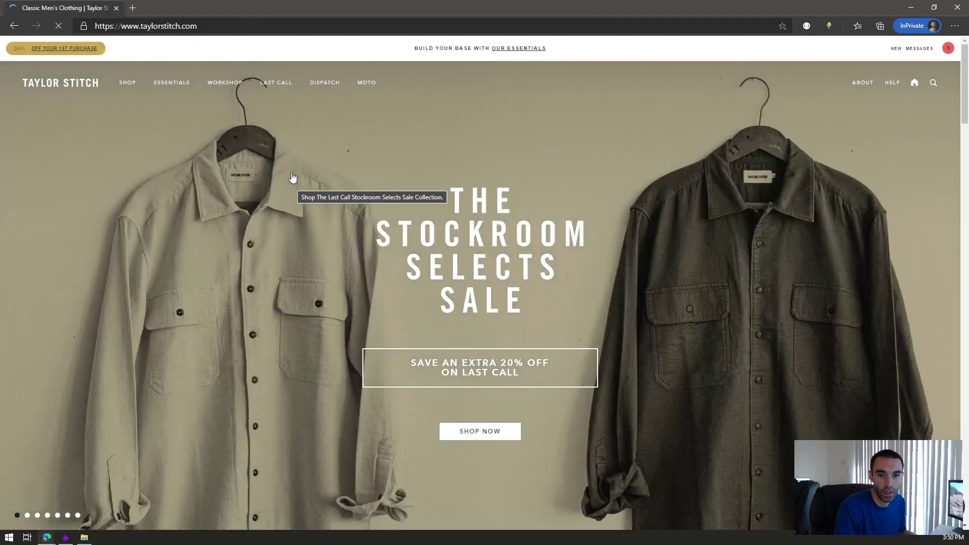
Open DevTools on the Taylor Stitch page and snap it beside the browser window.
right_click(284, 142)
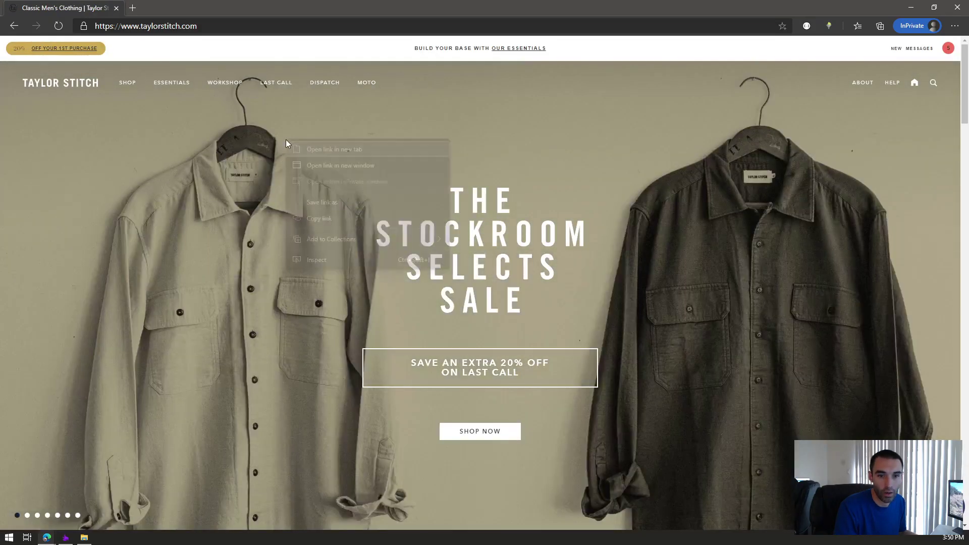
left_click(307, 258)
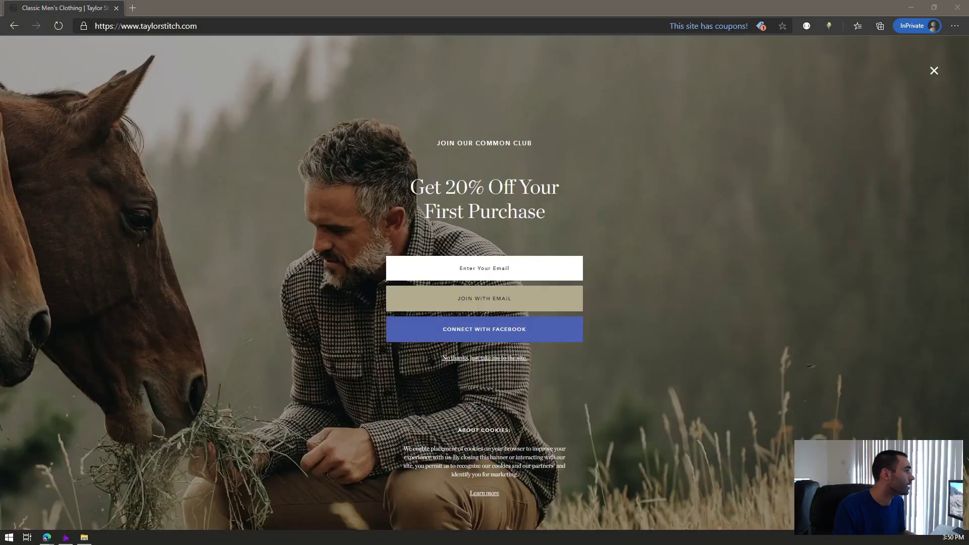
key("alt+Tab")
key("super+Right")
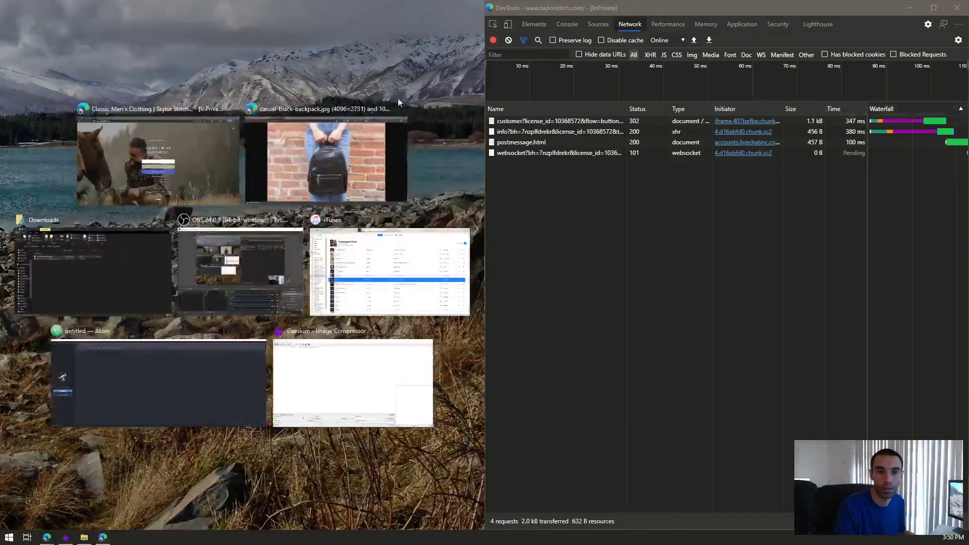
left_click(214, 159)
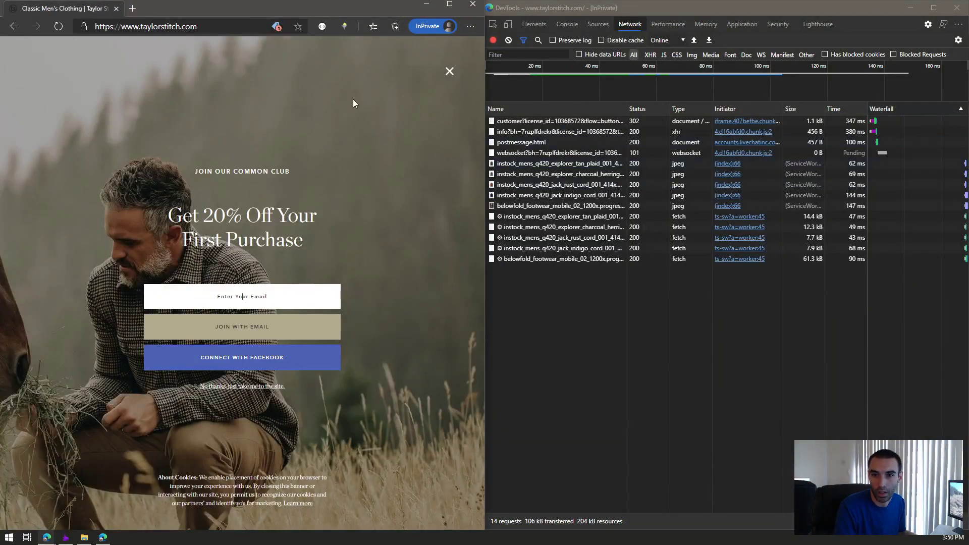
Empty the cache and hard reload, dismiss the signup popup, then close DevTools.
right_click(53, 29)
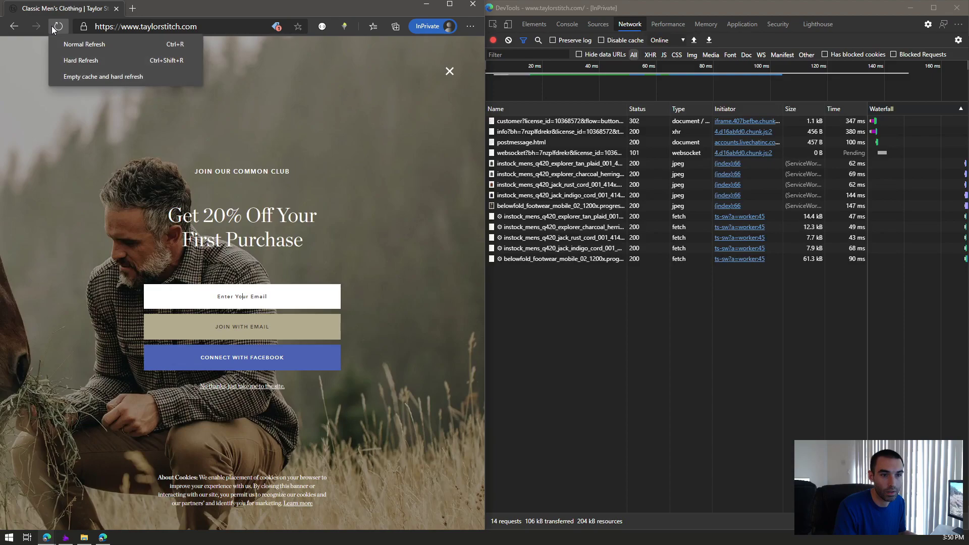
left_click(77, 81)
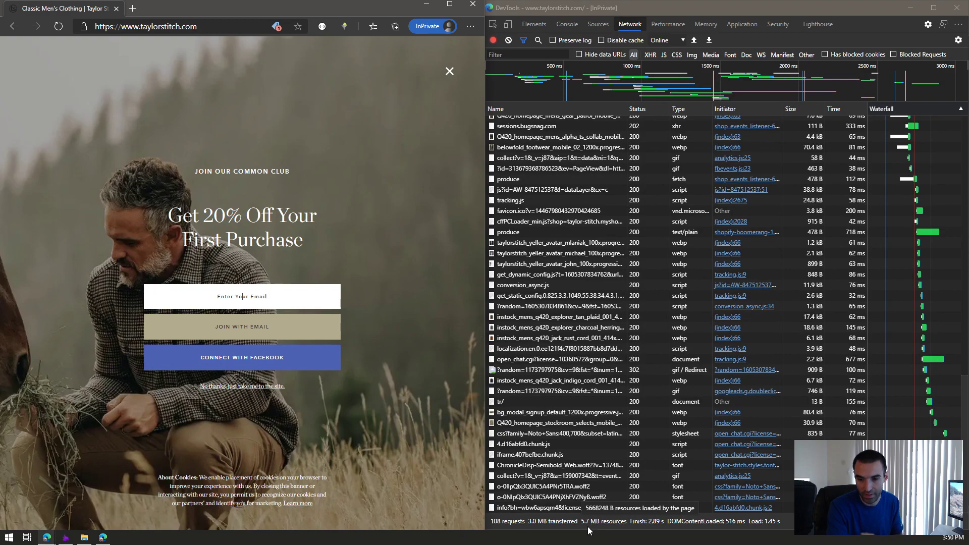
left_click(443, 71)
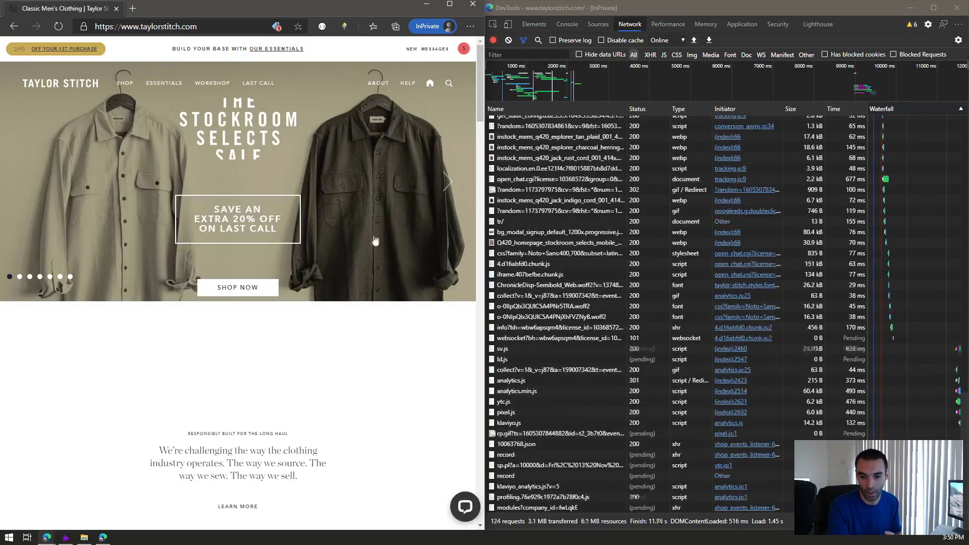
scroll(359, 255, "down", 5)
scroll(360, 257, "down", 15)
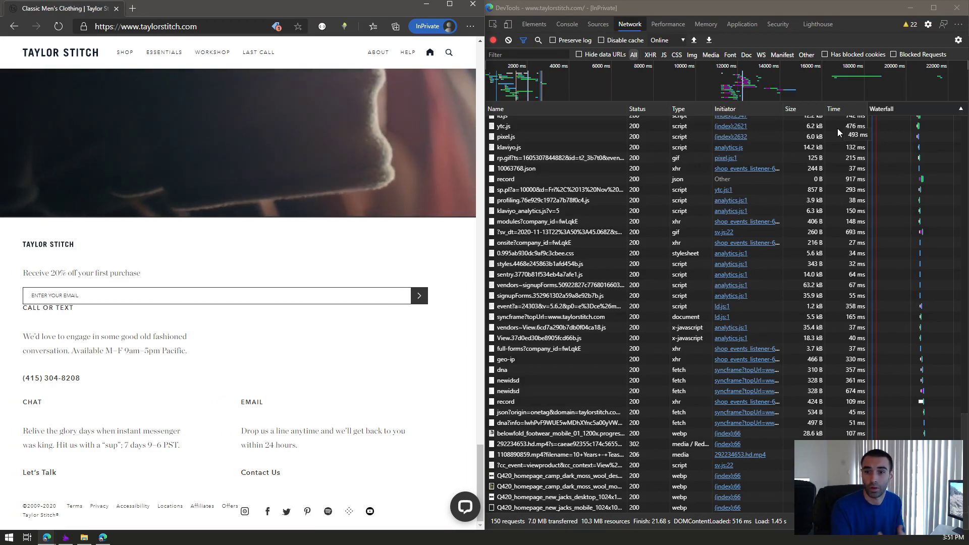
left_click(958, 8)
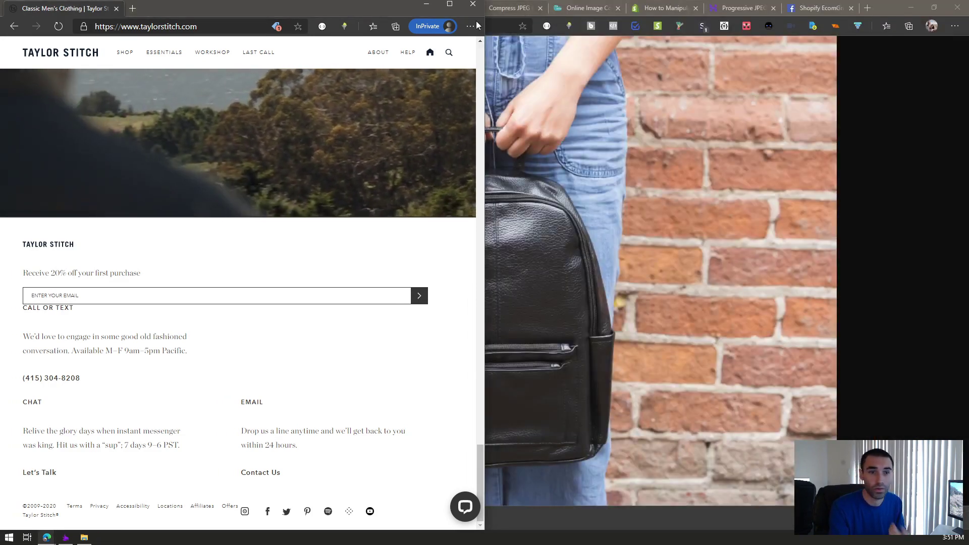
Close the InPrivate window and browse the Caesium download page and the ImageOptim page.
left_click(473, 4)
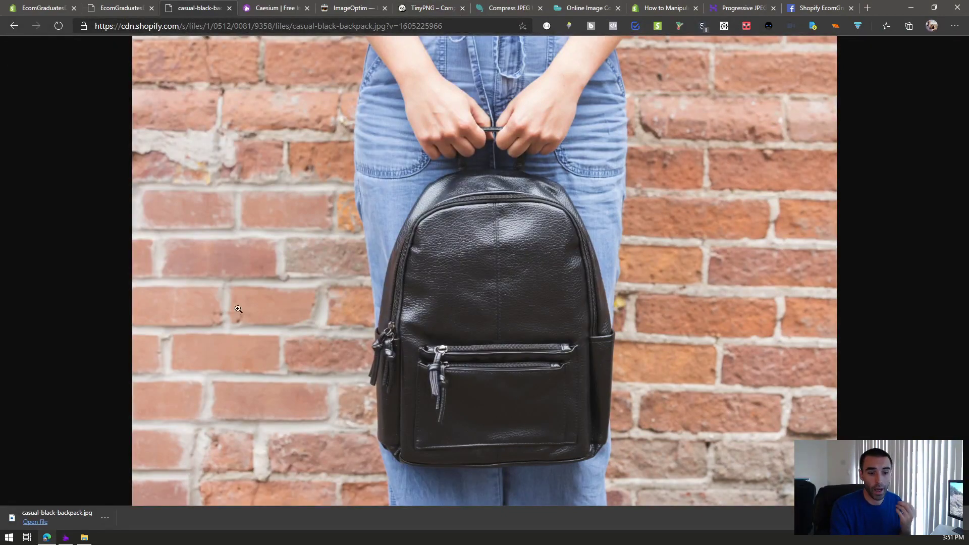
left_click(261, 8)
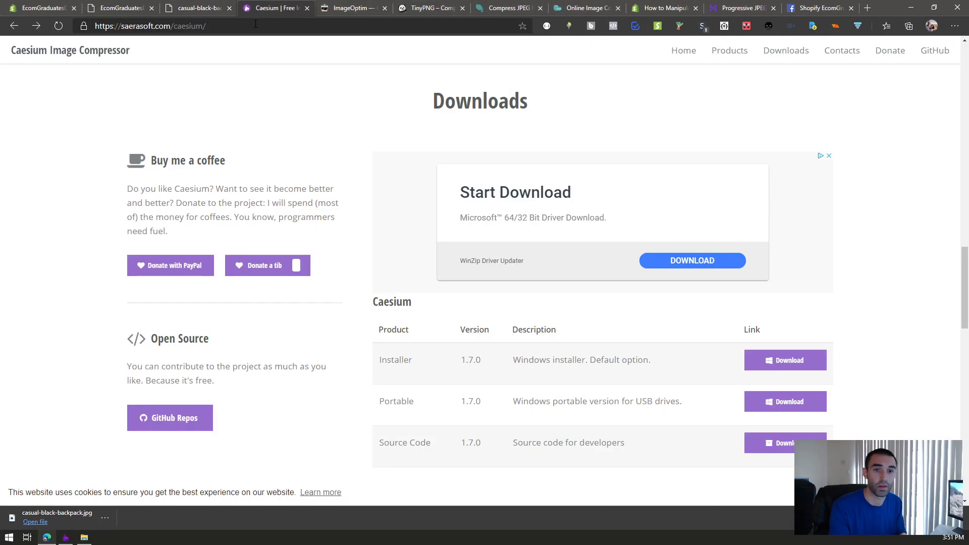
scroll(283, 162, "up", 15)
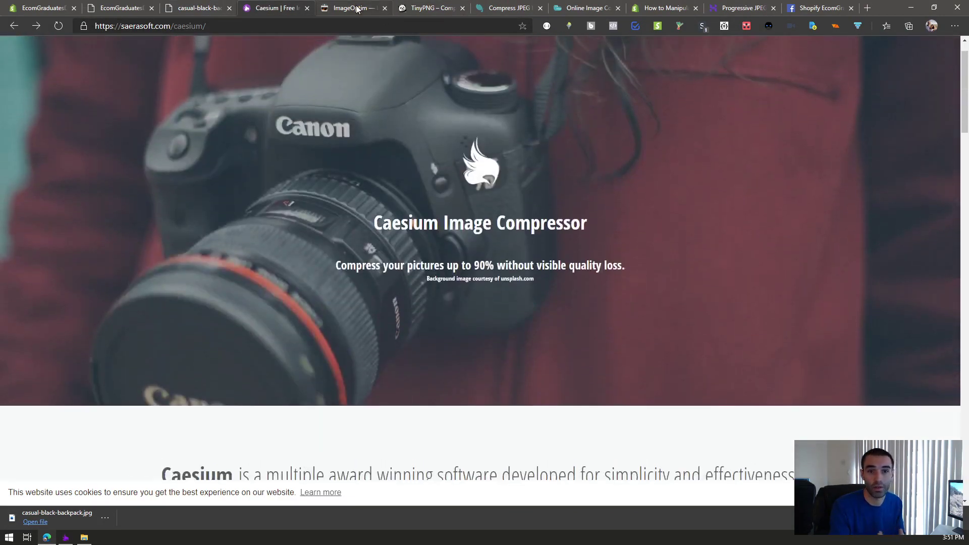
left_click(356, 8)
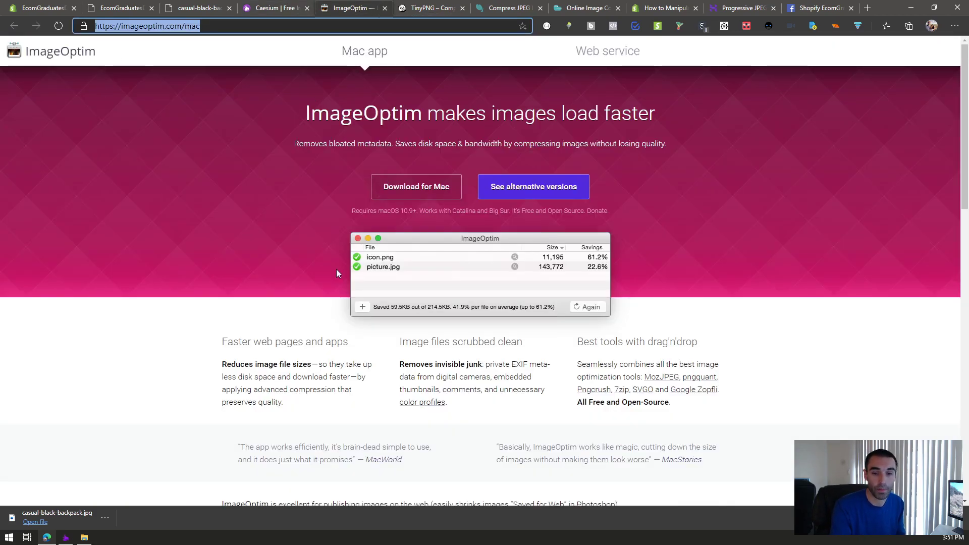
scroll(338, 272, "down", 7)
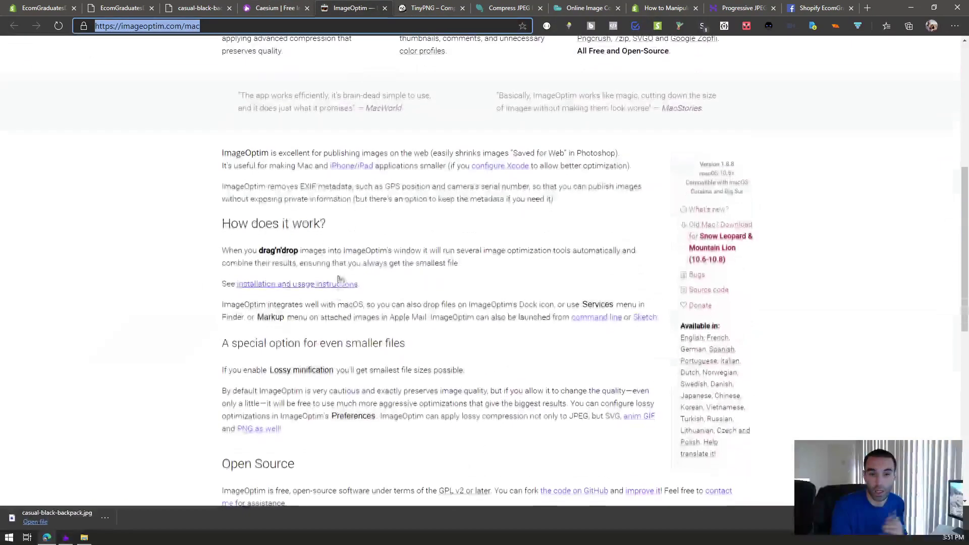
left_click(286, 8)
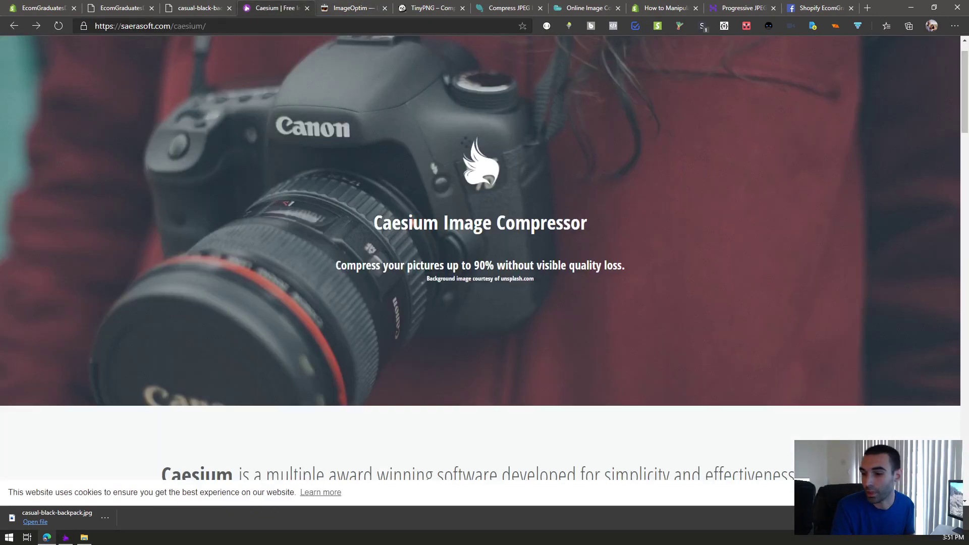
scroll(607, 387, "down", 10)
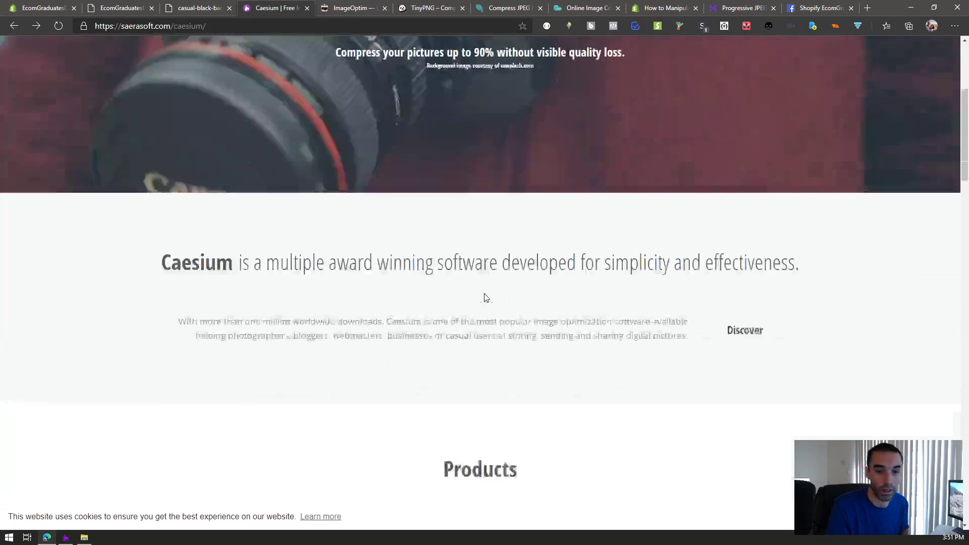
scroll(508, 271, "down", 4)
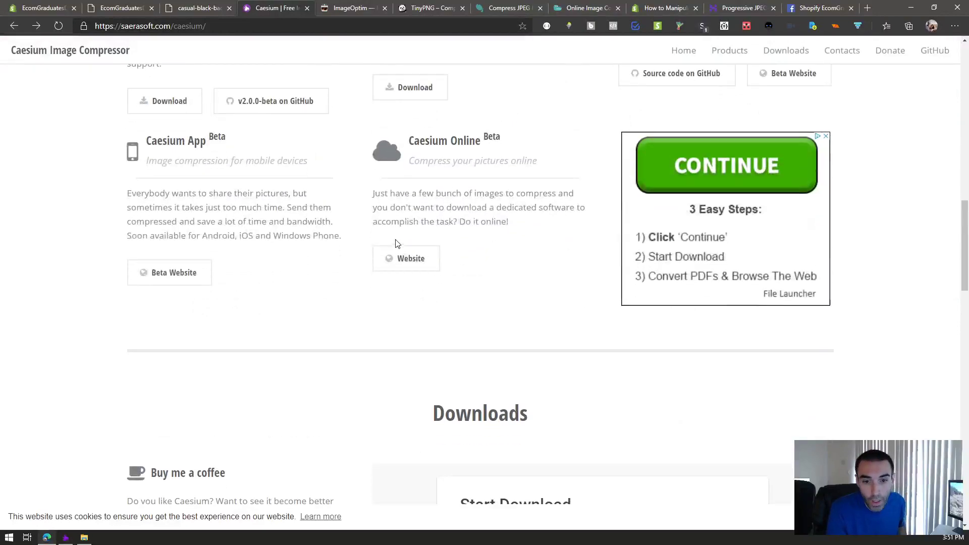
scroll(396, 242, "up", 3)
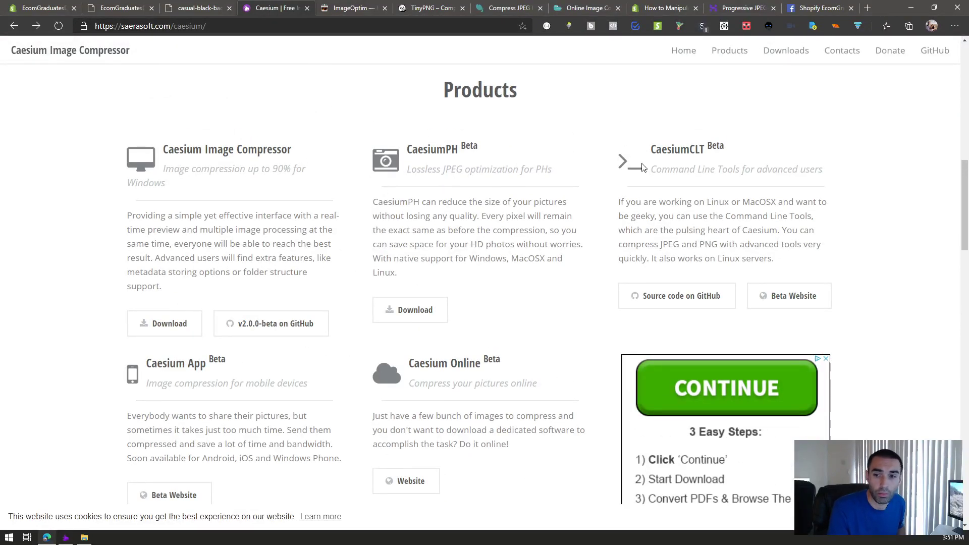
scroll(543, 214, "down", 10)
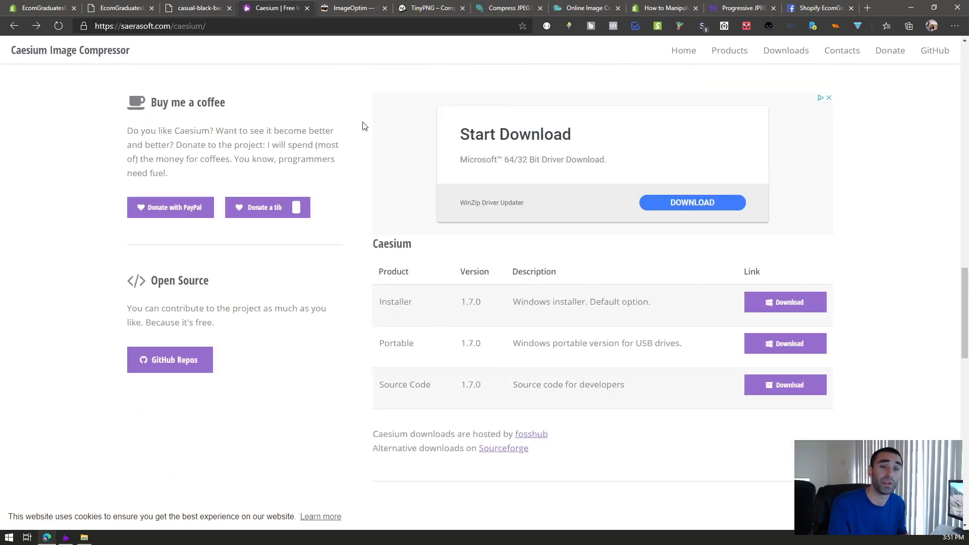
Recheck ImageOptim, return to the Caesium site, and bring the Caesium Image Compressor app forward.
left_click(365, 7)
scroll(429, 228, "down", 5)
scroll(428, 237, "up", 5)
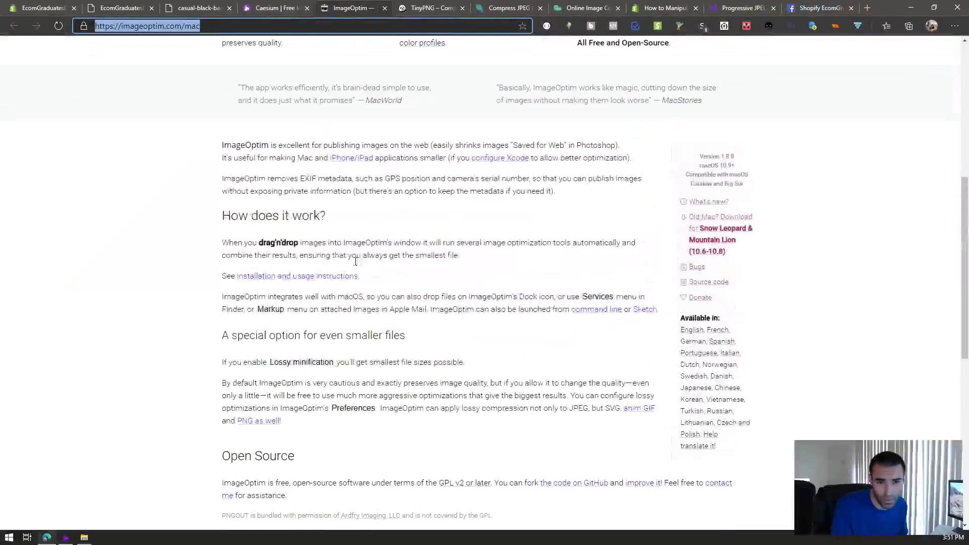
scroll(415, 283, "down", 4)
scroll(414, 291, "down", 3)
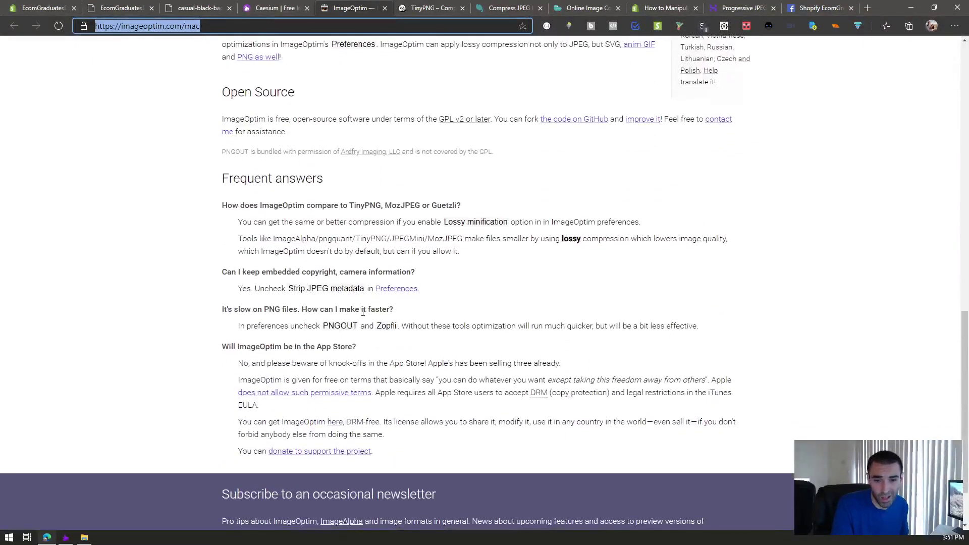
scroll(363, 311, "down", 2)
left_click(264, 9)
scroll(426, 308, "down", 9)
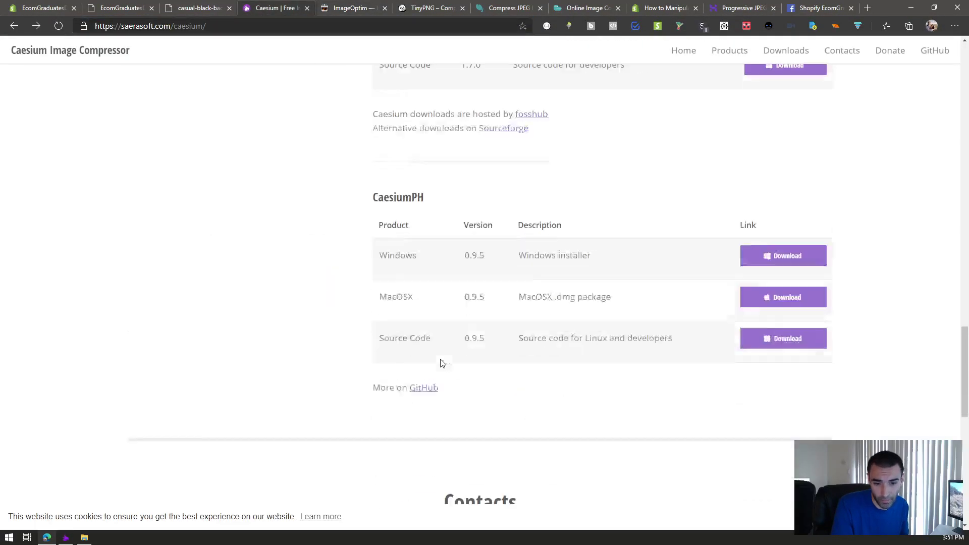
left_click(62, 539)
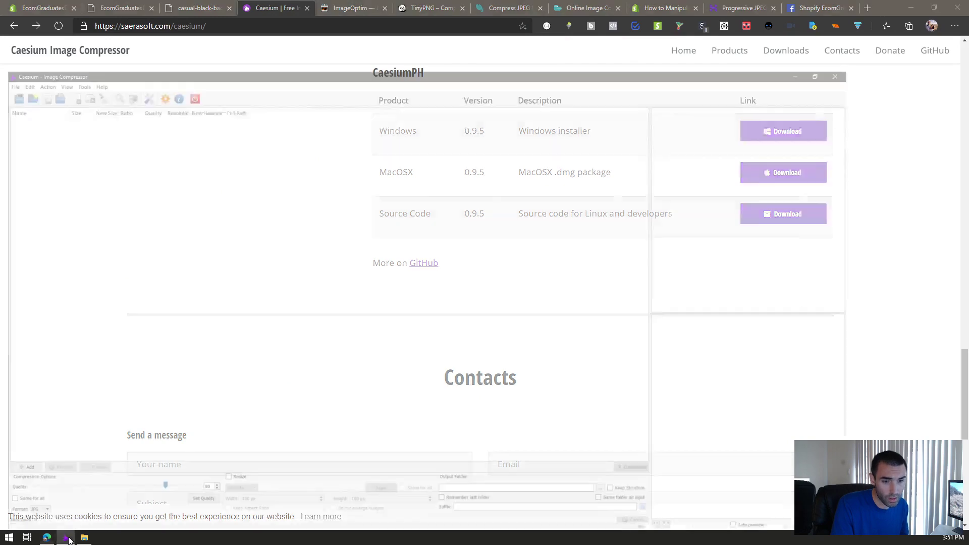
Snap Caesium right and Downloads left, then add casual-black-backpack.jpg to the compression list.
left_click_drag(439, 9, 968, 151)
left_click(277, 130)
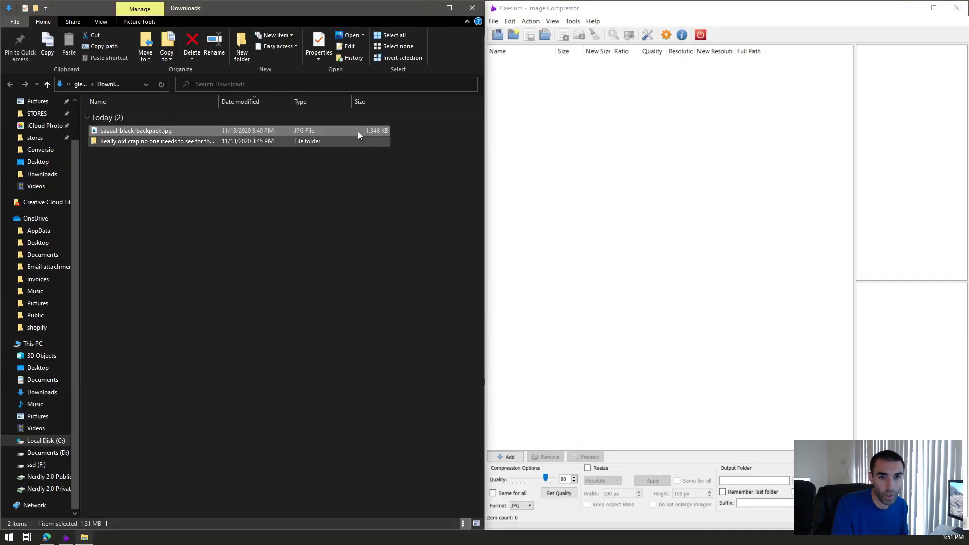
left_click_drag(160, 130, 734, 197)
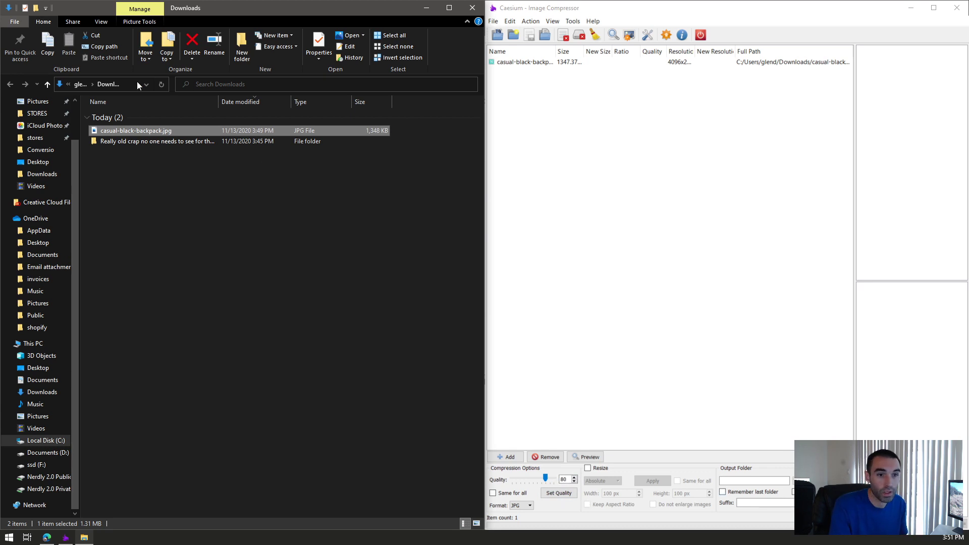
Set the Caesium output folder to the Downloads path and shrink the window.
left_click(122, 84)
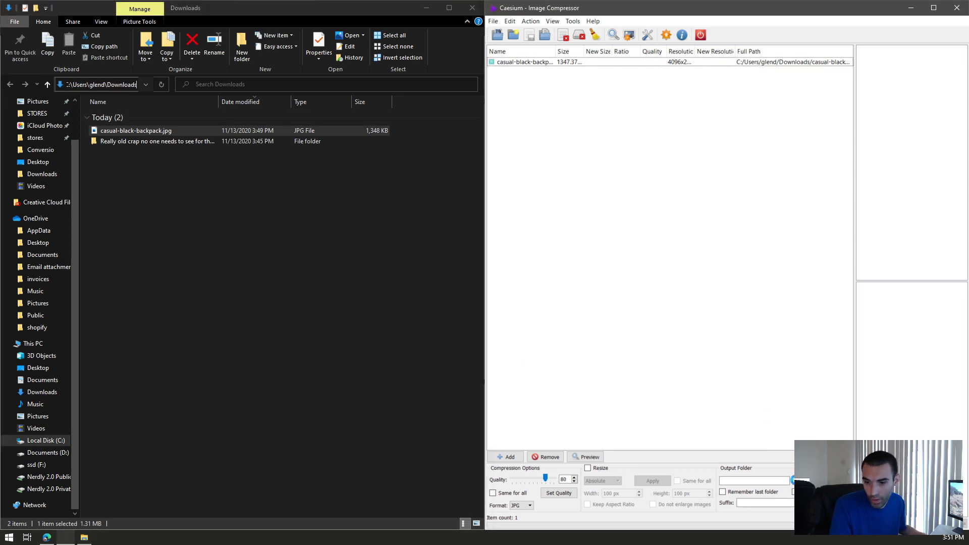
left_click(793, 481)
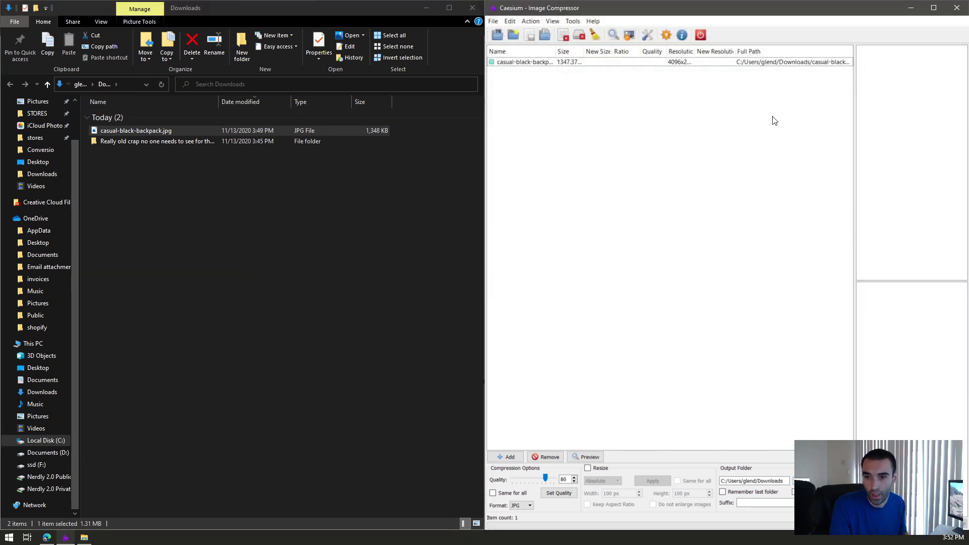
left_click_drag(790, 8, 507, 17)
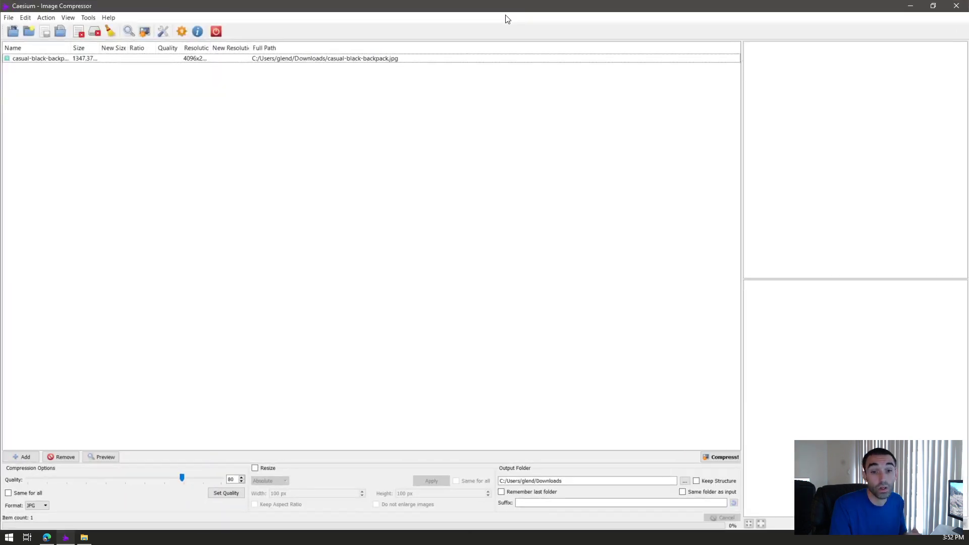
Enable Resize for casual-black-backpack.jpg and keep JPG as the output format.
left_click(256, 468)
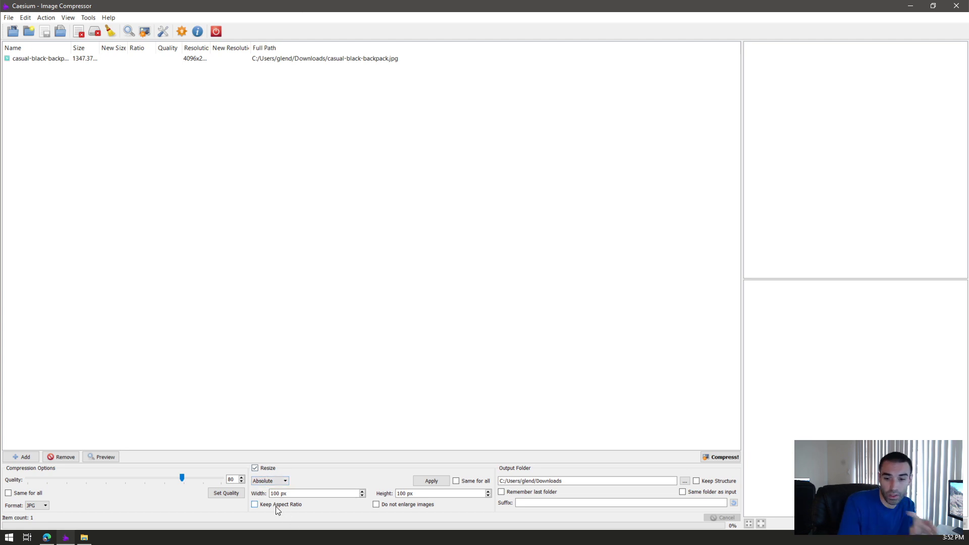
left_click(45, 507)
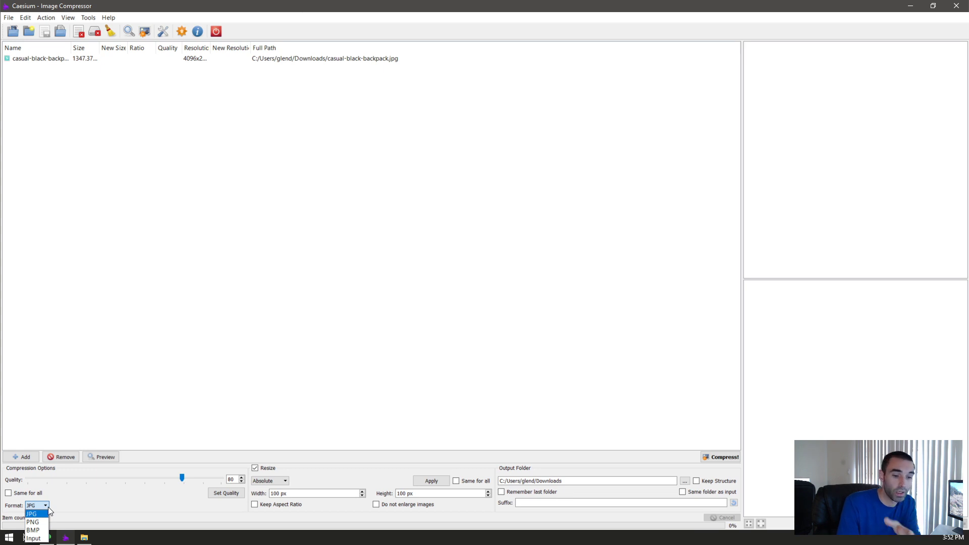
left_click(86, 495)
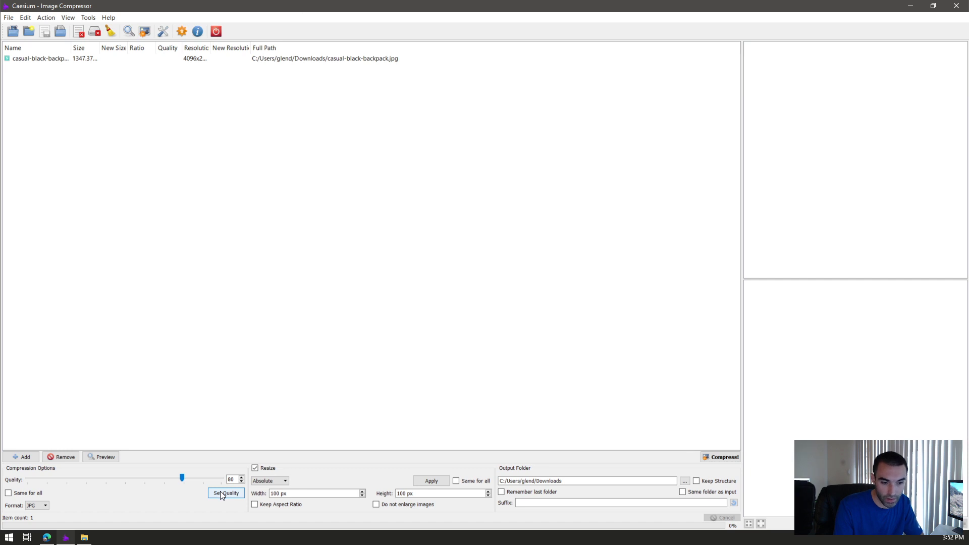
Turn Resize off and compress the backpack photo at quality 80.
left_click(259, 468)
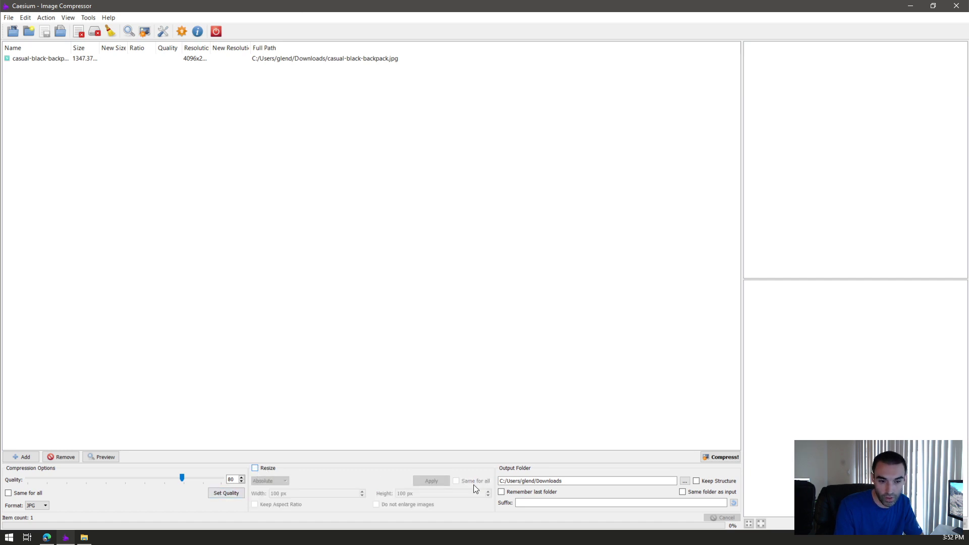
left_click(717, 460)
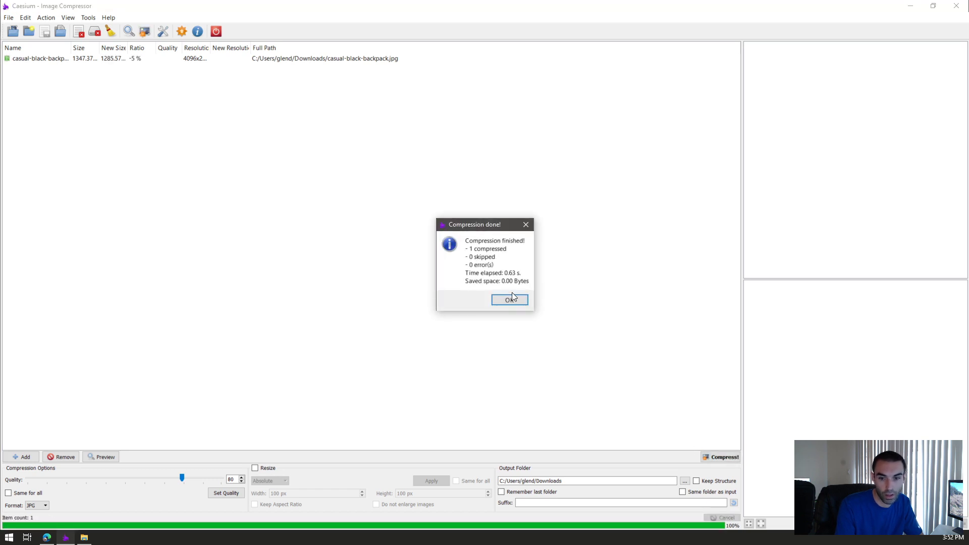
left_click(508, 301)
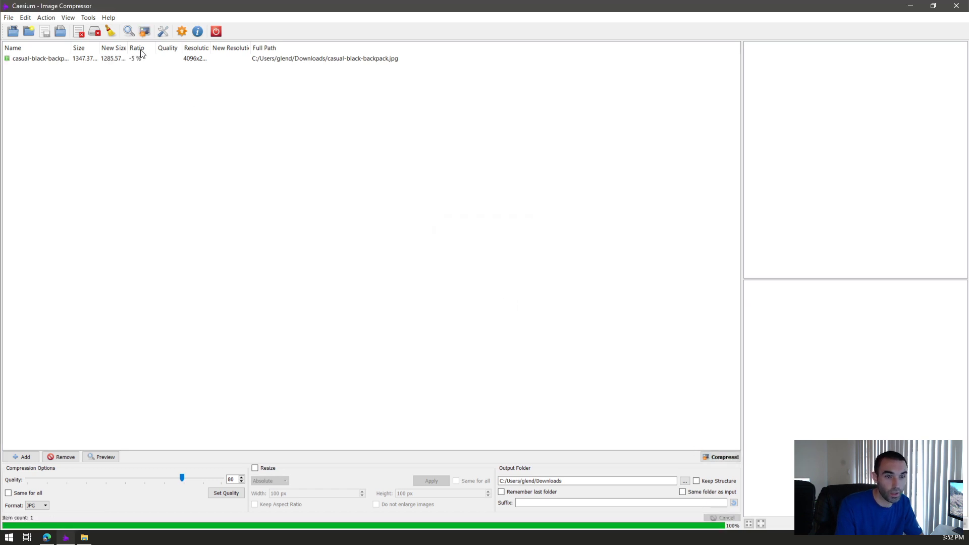
Widen the Size, New Size and Ratio columns to show 1347.37 Kb → 1285.57 Kb (-5 %).
left_click_drag(156, 47, 237, 48)
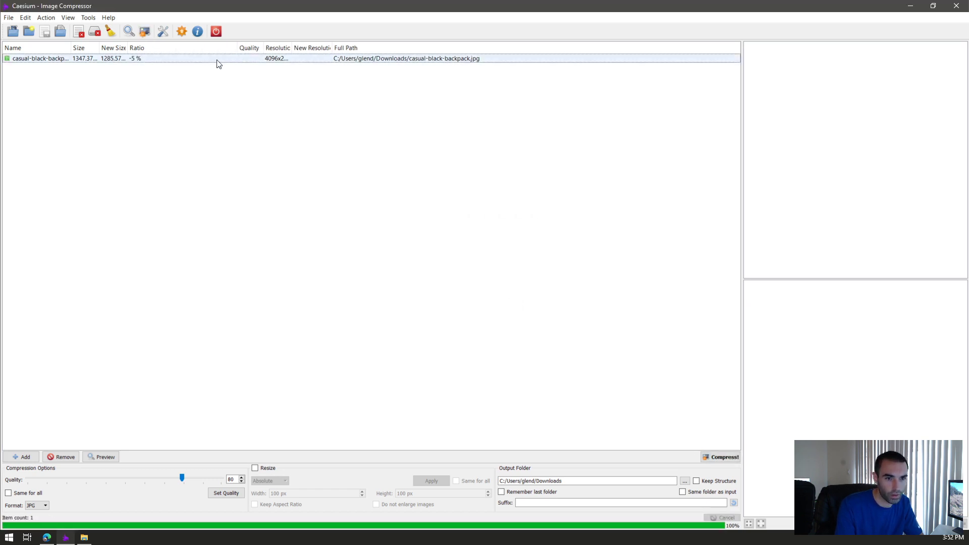
left_click(131, 58)
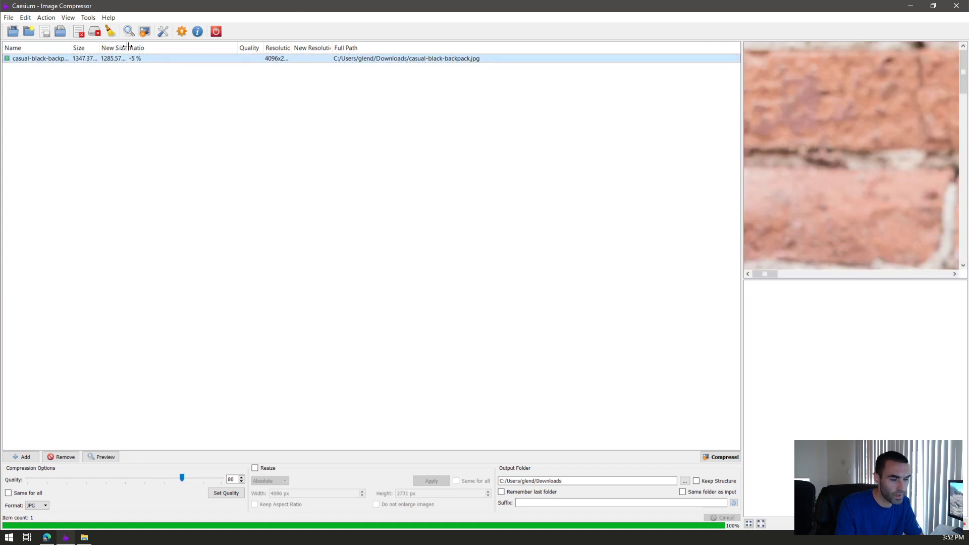
left_click_drag(127, 46, 194, 47)
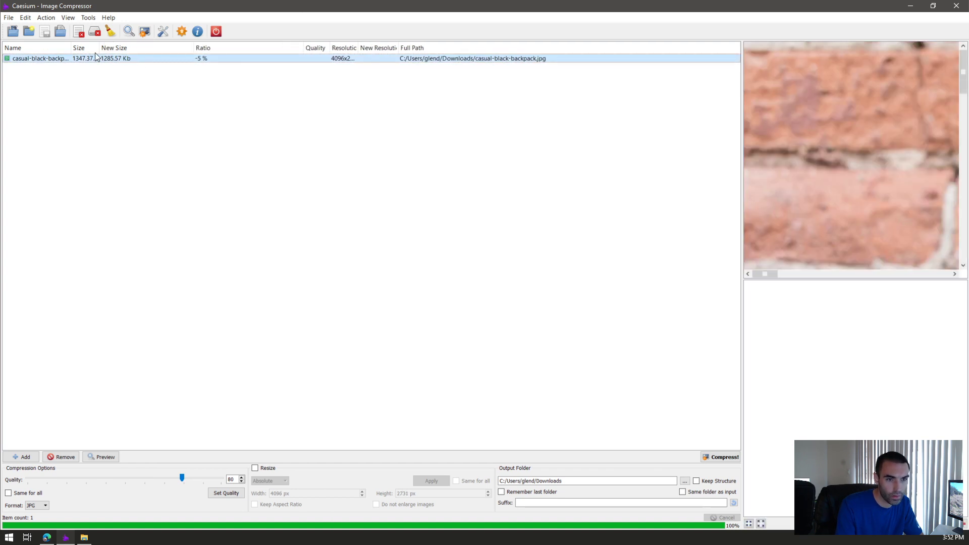
left_click_drag(96, 48, 138, 47)
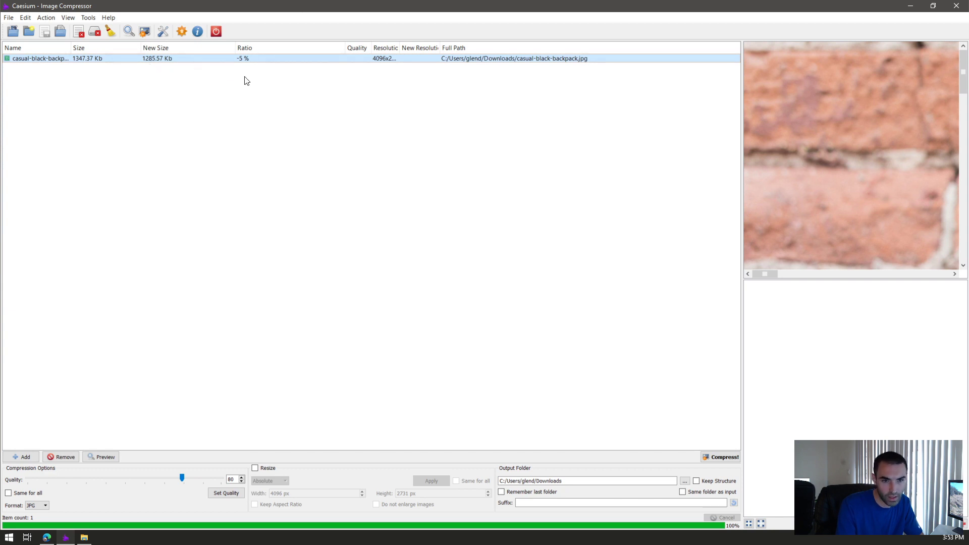
left_click(910, 5)
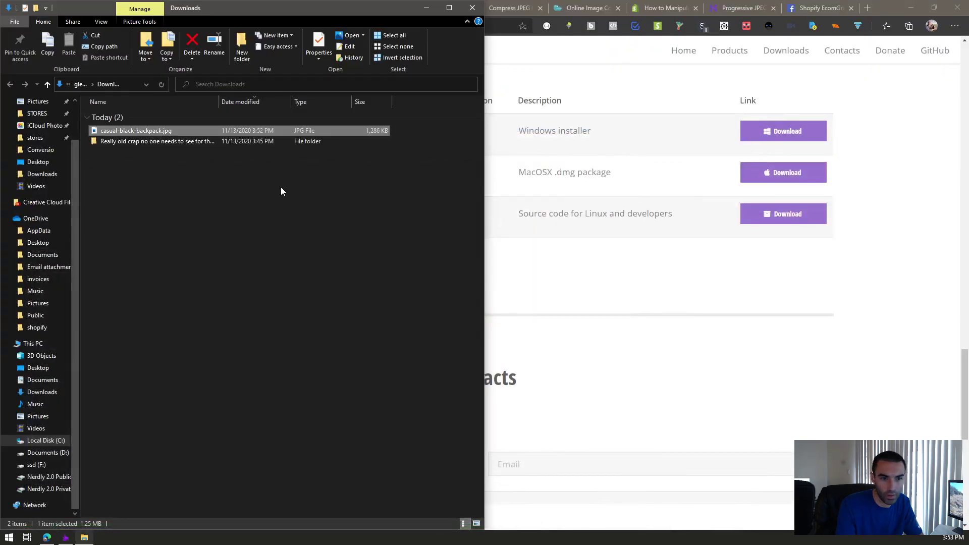
Lower the compression quality from 80 to 60 and recompress the backpack photo.
left_click(66, 537)
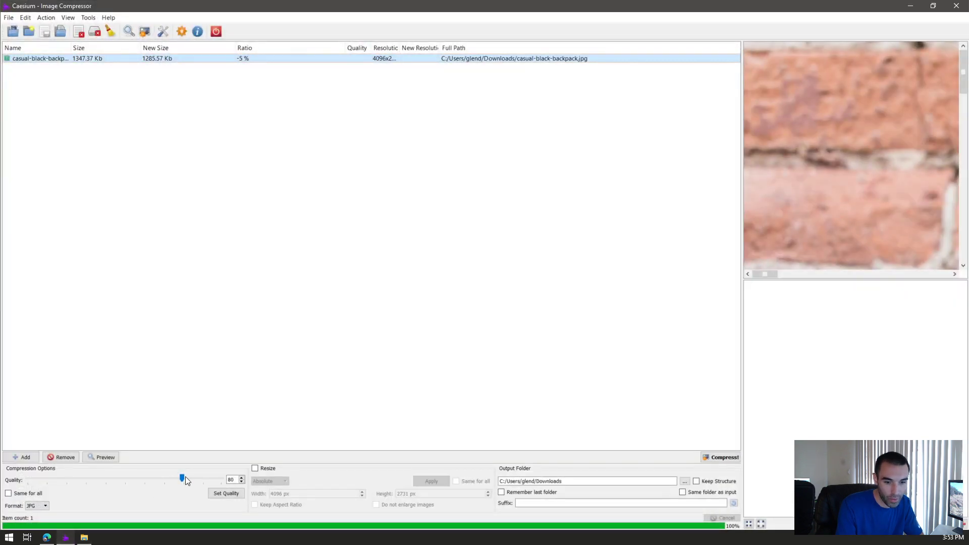
left_click_drag(183, 479, 166, 480)
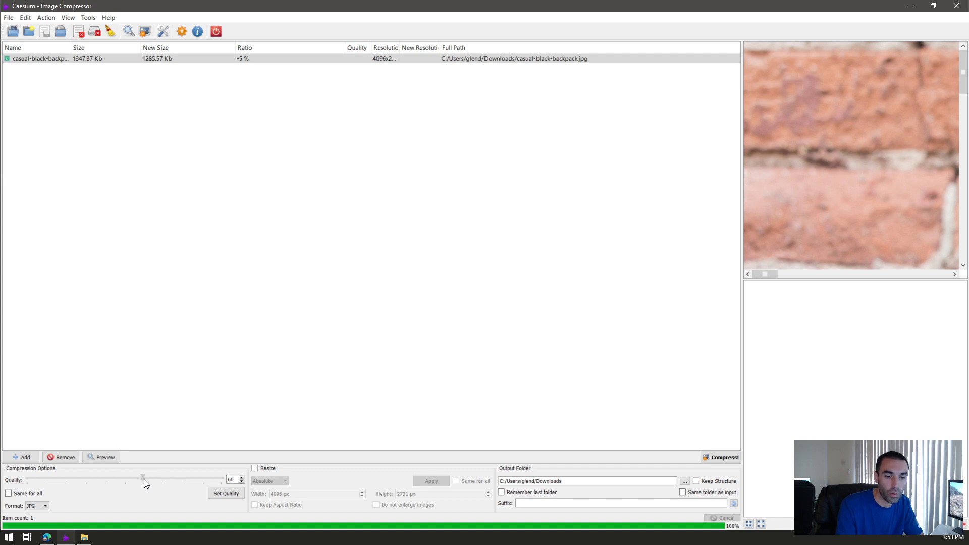
left_click(713, 457)
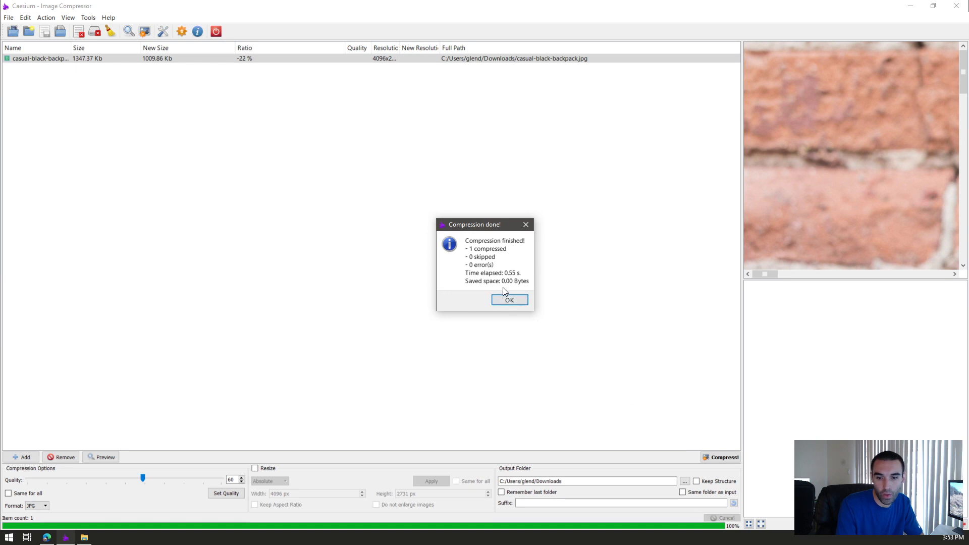
left_click(507, 302)
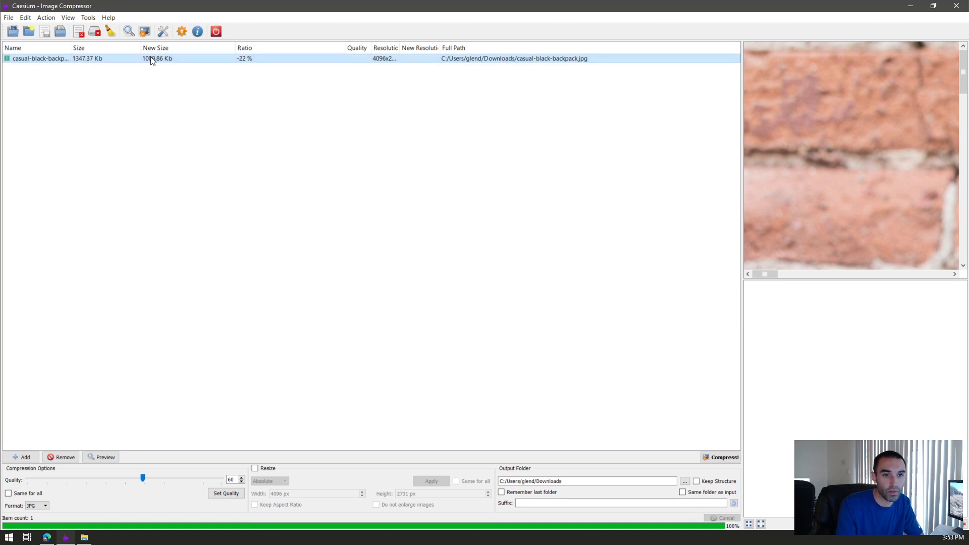
Check that casual-black-backpack.jpg in Downloads is now 1,010 KB.
left_click(911, 6)
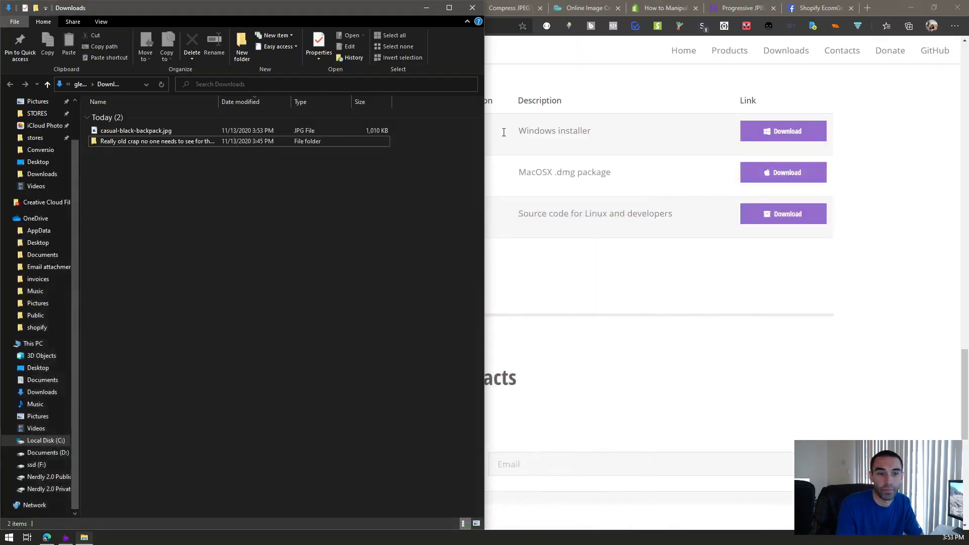
left_click(181, 134)
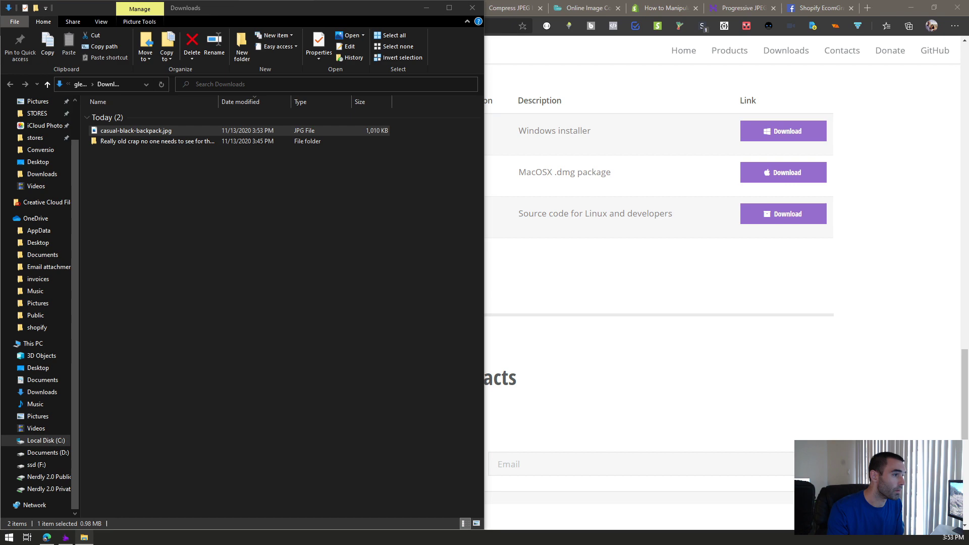
left_click(426, 8)
Copy the full-size backpack photo from its tab and paste it into a new Photoshop document.
left_click(186, 6)
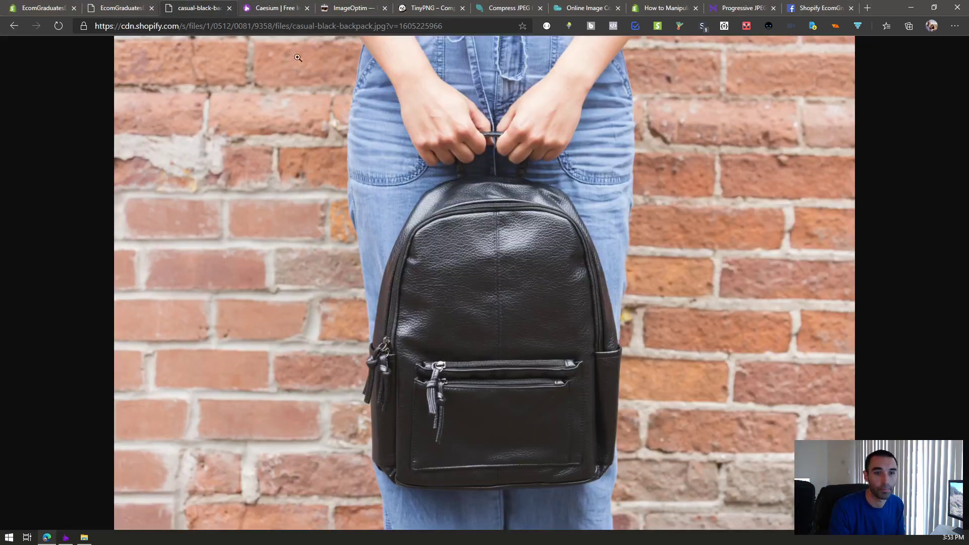
left_click(274, 125)
right_click(359, 169)
left_click(375, 234)
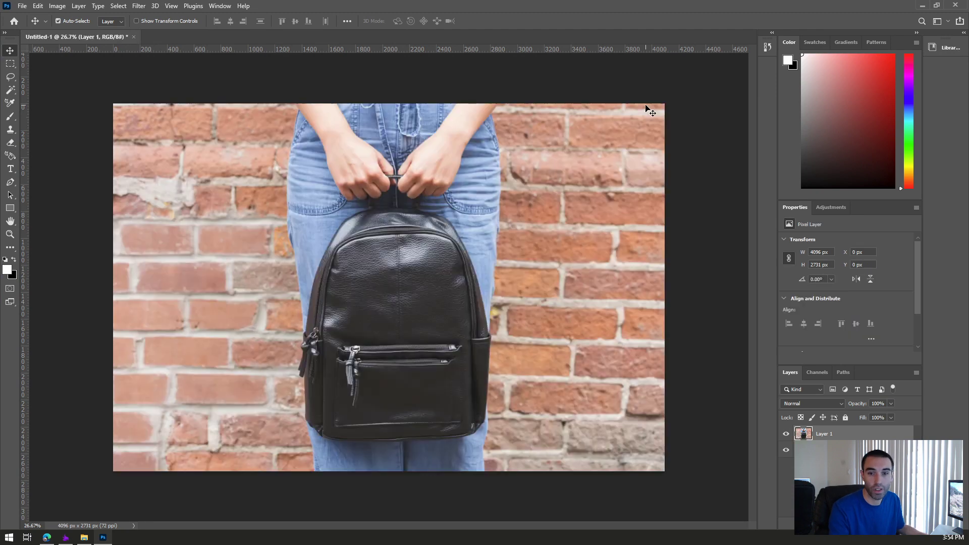
key("ctrl+v")
Export the pasted backpack photo via Save for Web as progressive JPEG, Medium quality 30 (about 623K).
left_click(22, 5)
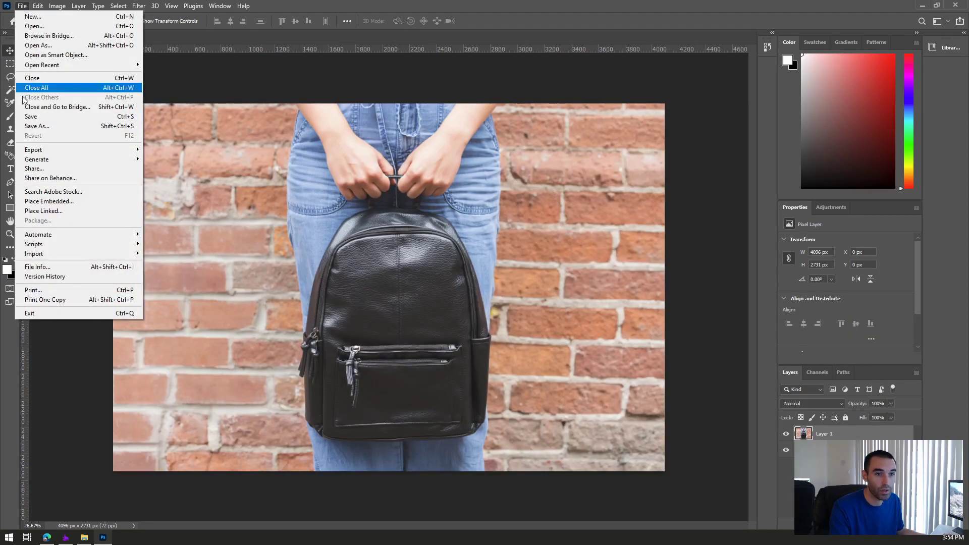
mouse_move(52, 152)
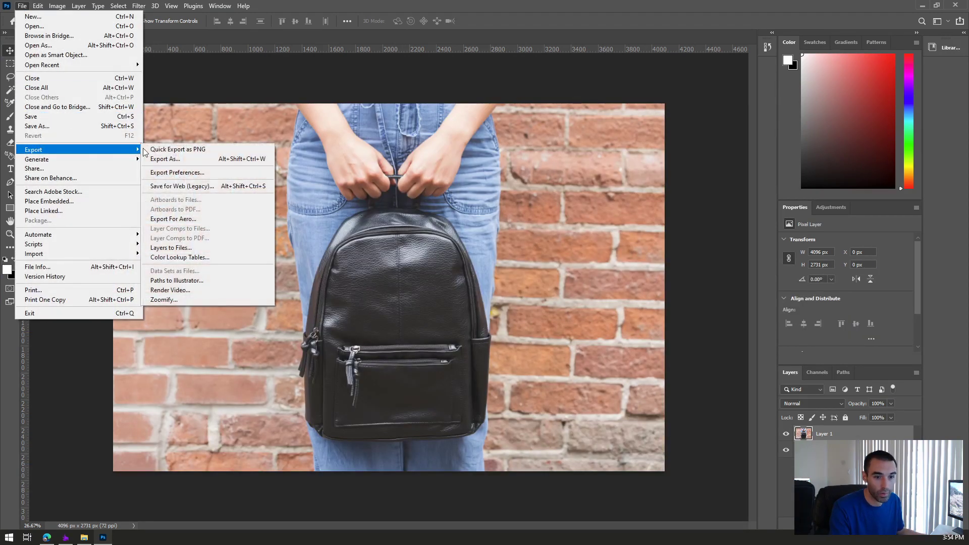
left_click(197, 190)
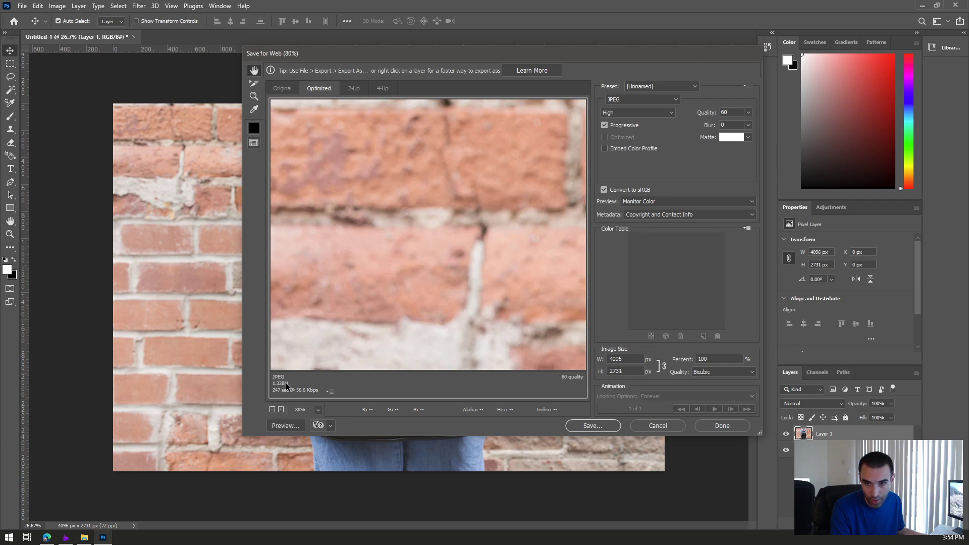
left_click(640, 113)
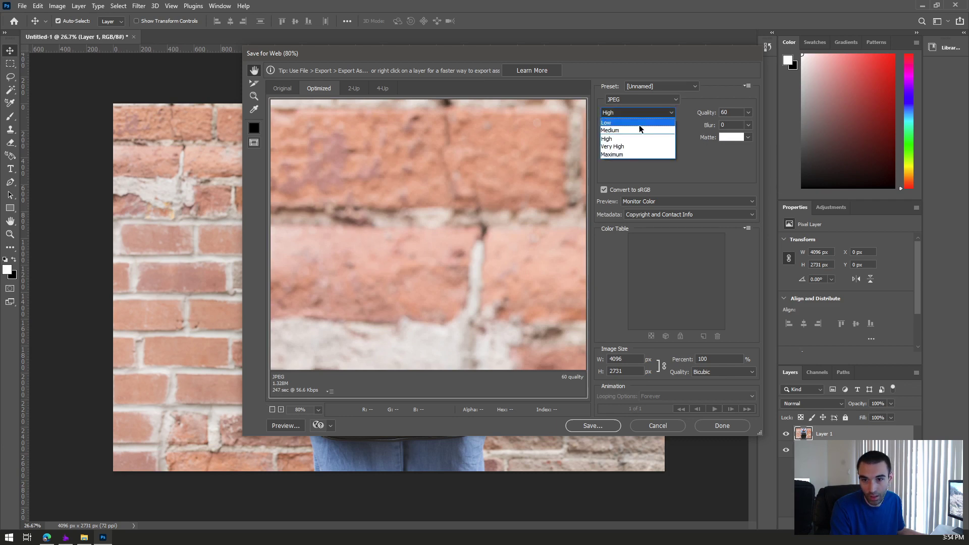
left_click(626, 155)
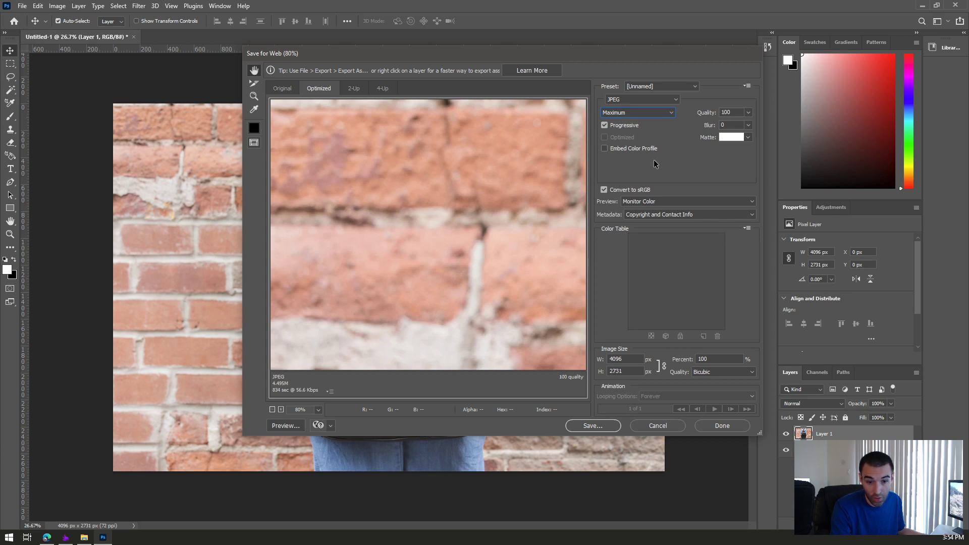
left_click(649, 113)
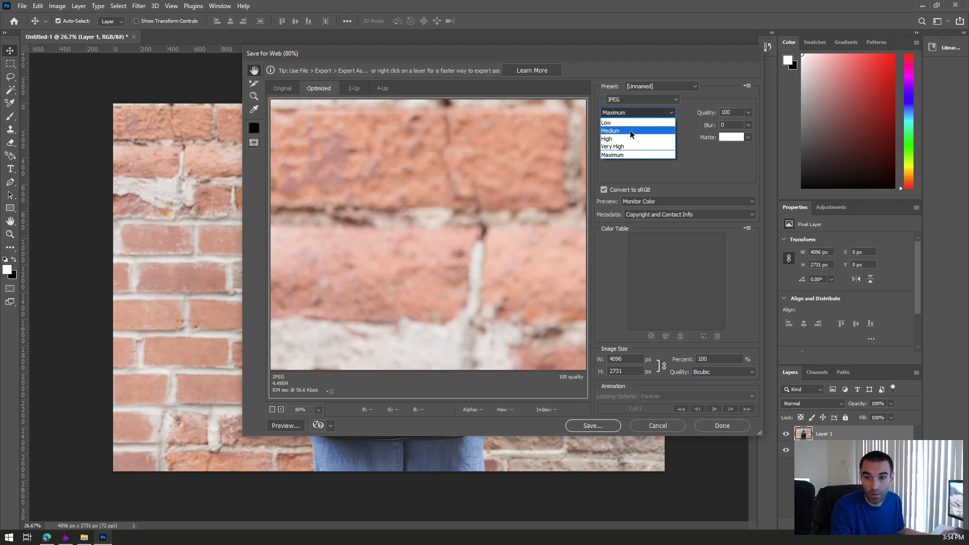
left_click(632, 131)
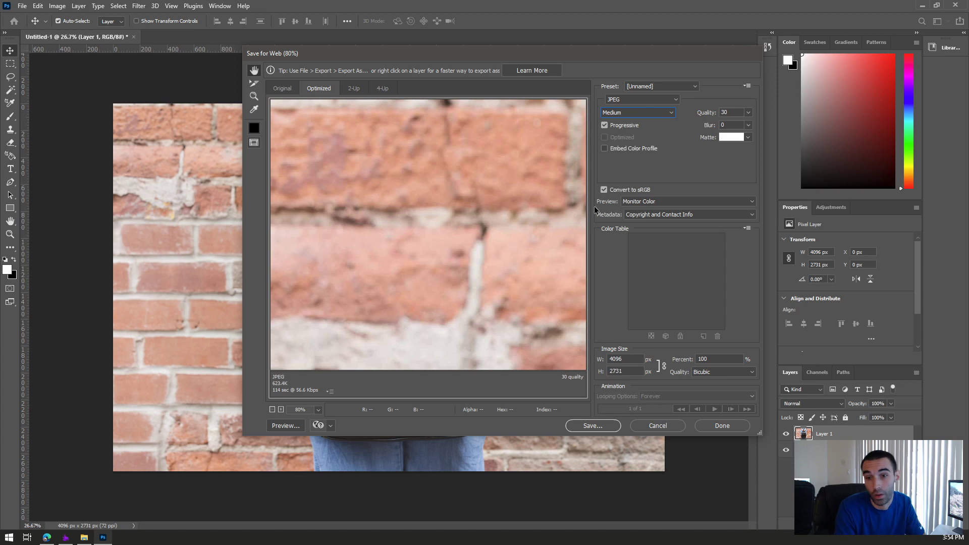
left_click(588, 426)
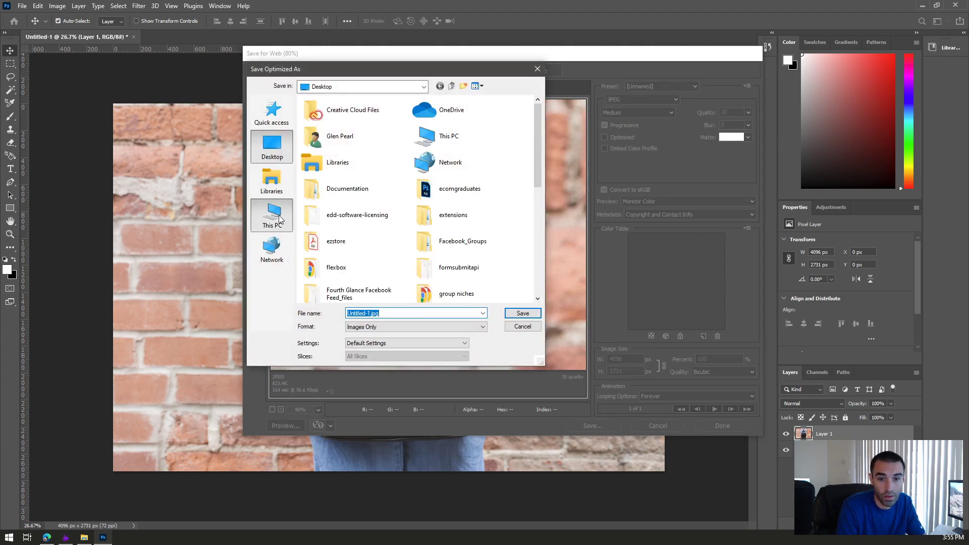
Save the optimized JPEG to Downloads as mycoolimage.jpg and open that folder in File Explorer.
left_click(272, 216)
double_click(450, 147)
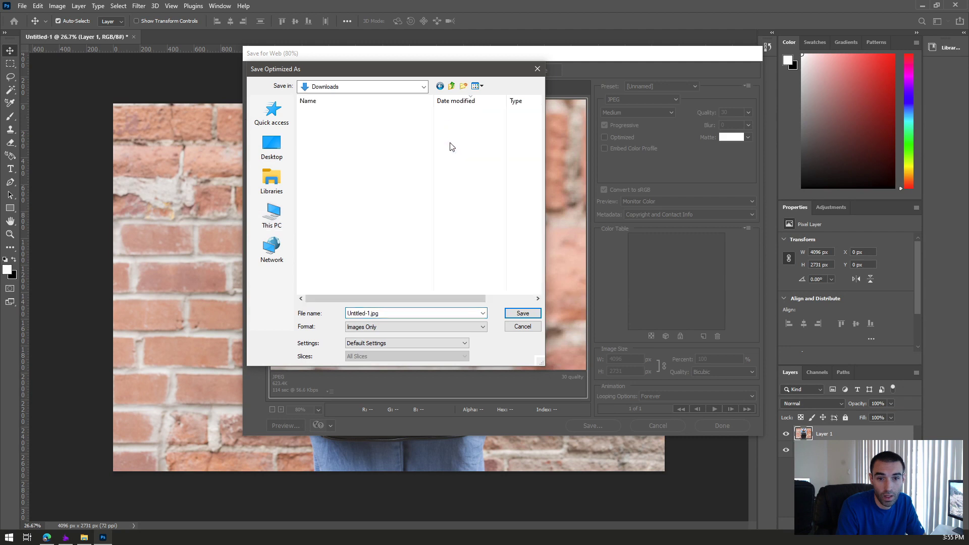
left_click(404, 314)
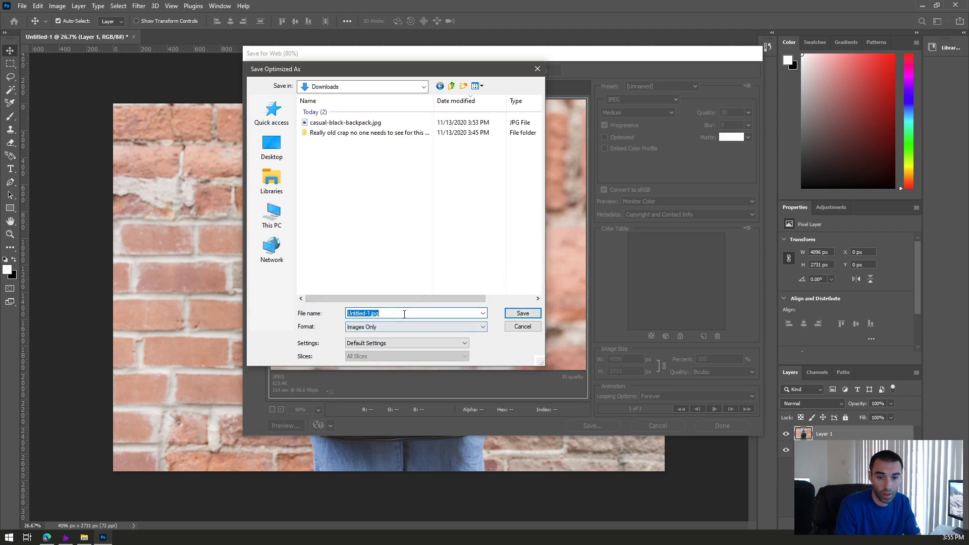
type("mycoolima")
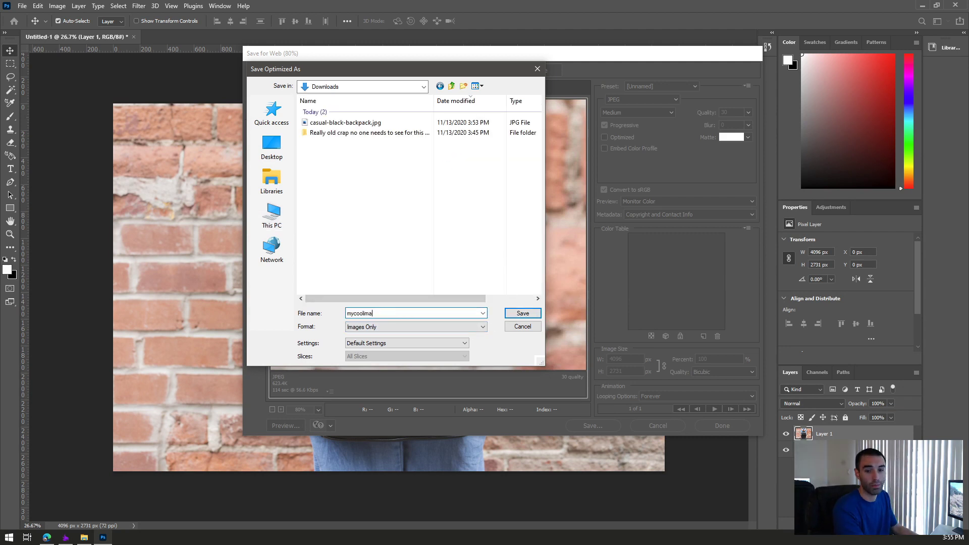
type("ge")
key("Return")
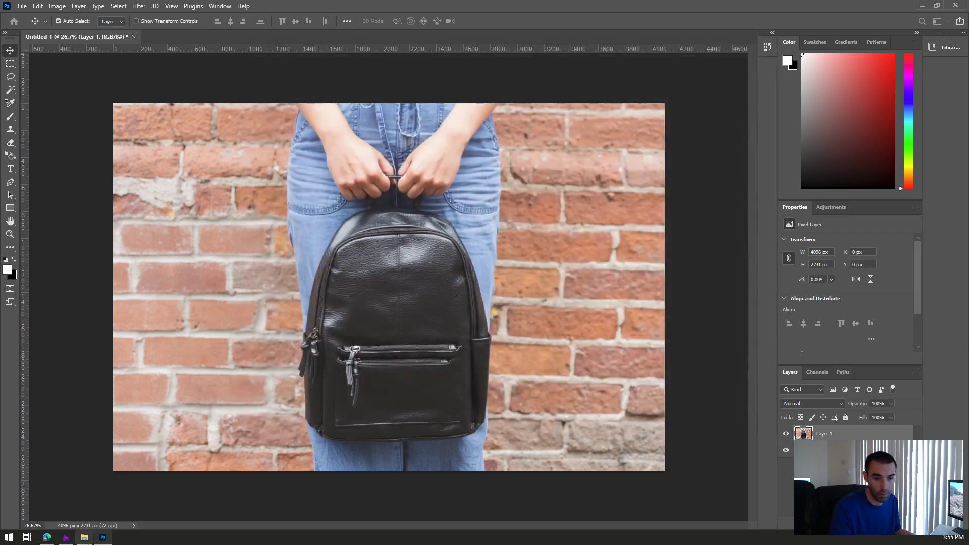
left_click(90, 539)
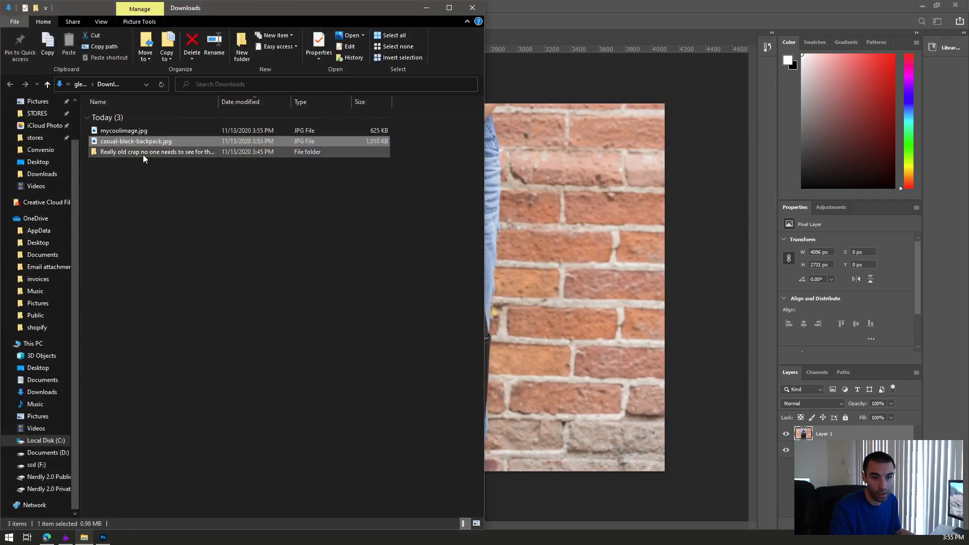
left_click(143, 151)
Compare mycoolimage.jpg (625 KB) with the original casual-black-backpack.jpg (1,010 KB).
left_click(143, 144)
left_click(142, 131)
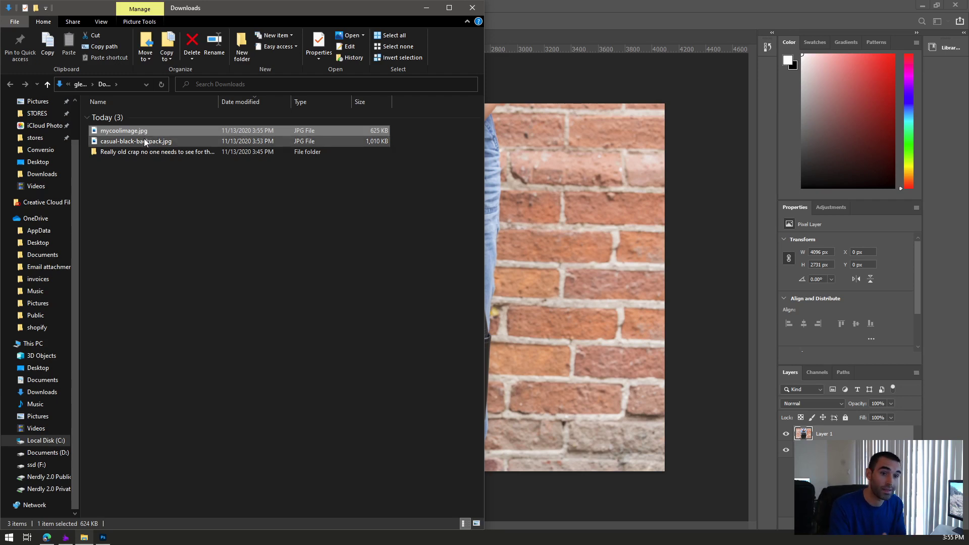
left_click(145, 141)
left_click(155, 132)
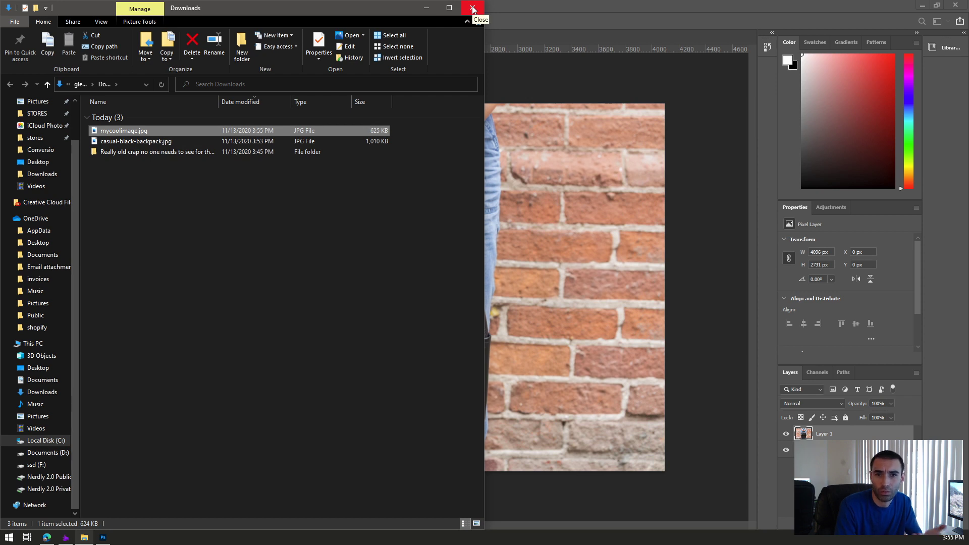
Preview mycoolimage.jpg in Photos, then close Photos and the Downloads window.
right_click(183, 134)
mouse_move(348, 325)
left_click(388, 385)
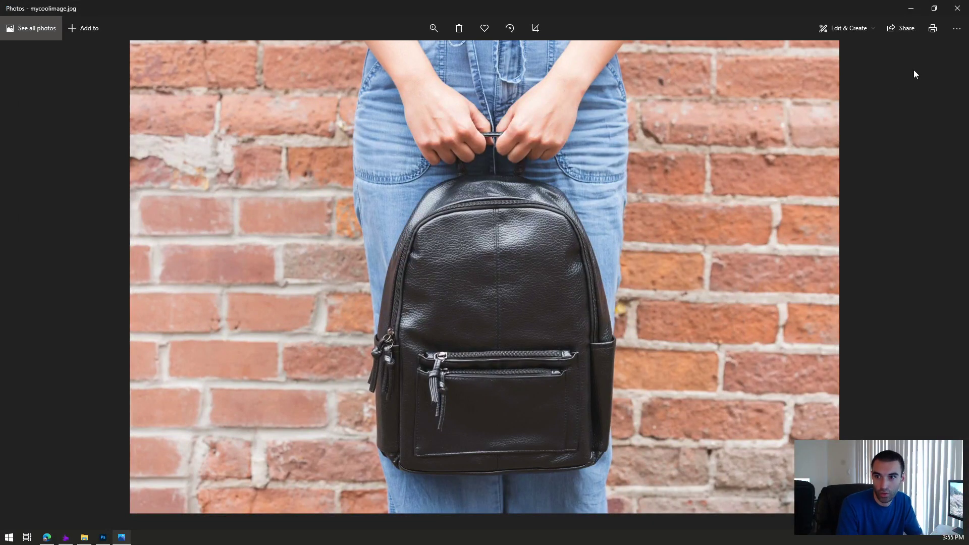
left_click(958, 6)
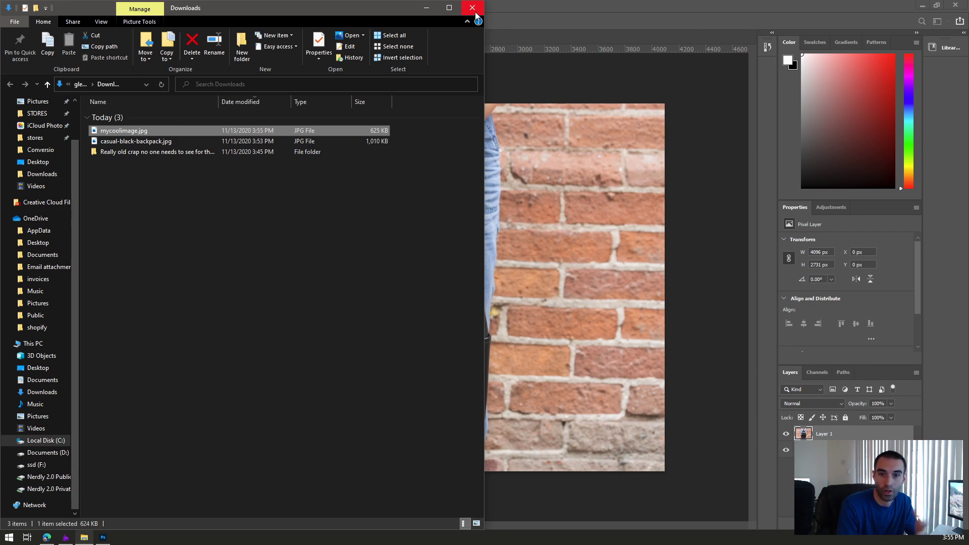
left_click(473, 8)
key("alt+Tab")
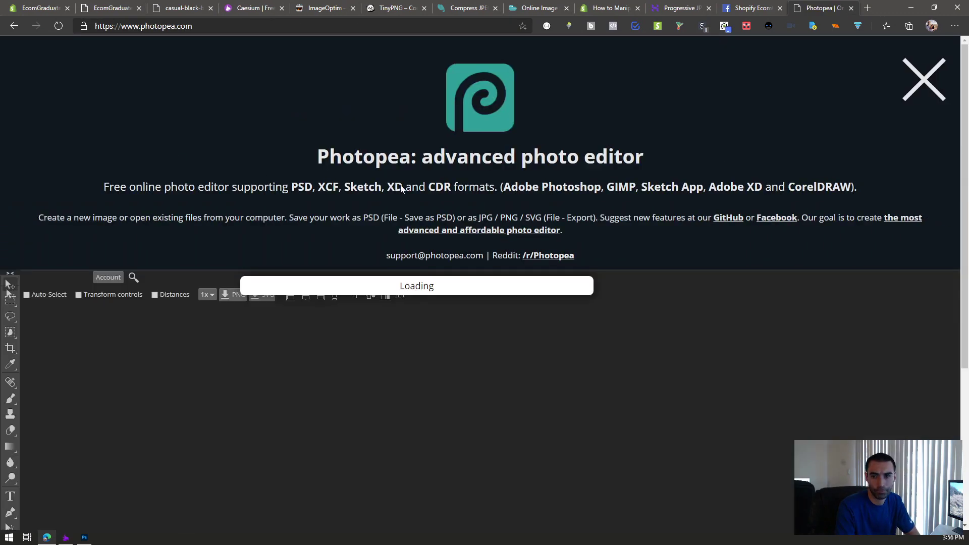
Dismiss Photopea's intro and new-project dialogs, then drop casual-black-backpack.jpg onto the canvas.
left_click(921, 71)
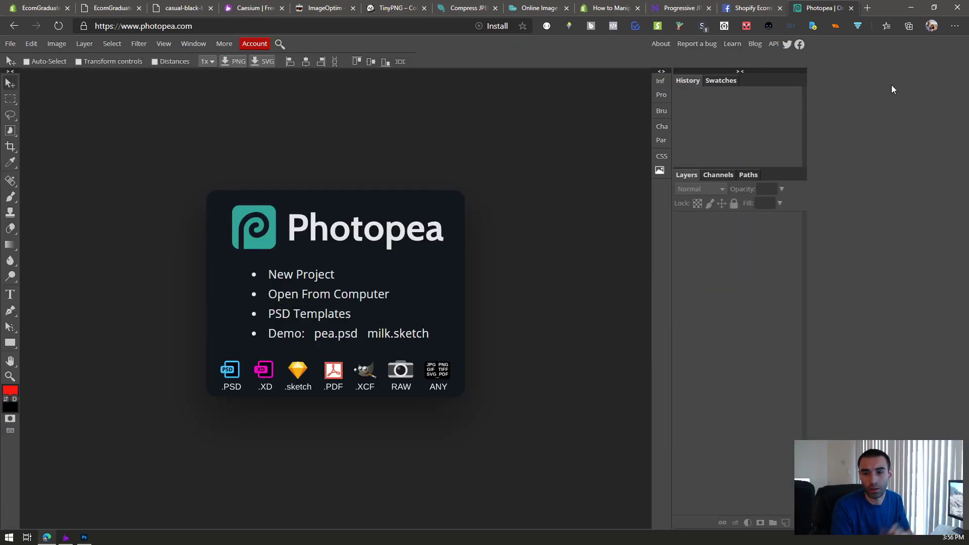
left_click(10, 43)
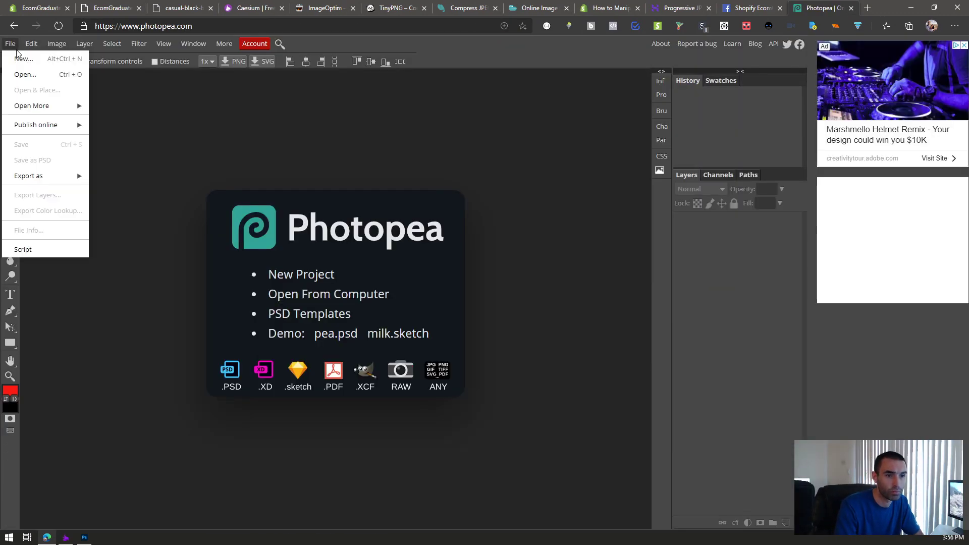
left_click(26, 66)
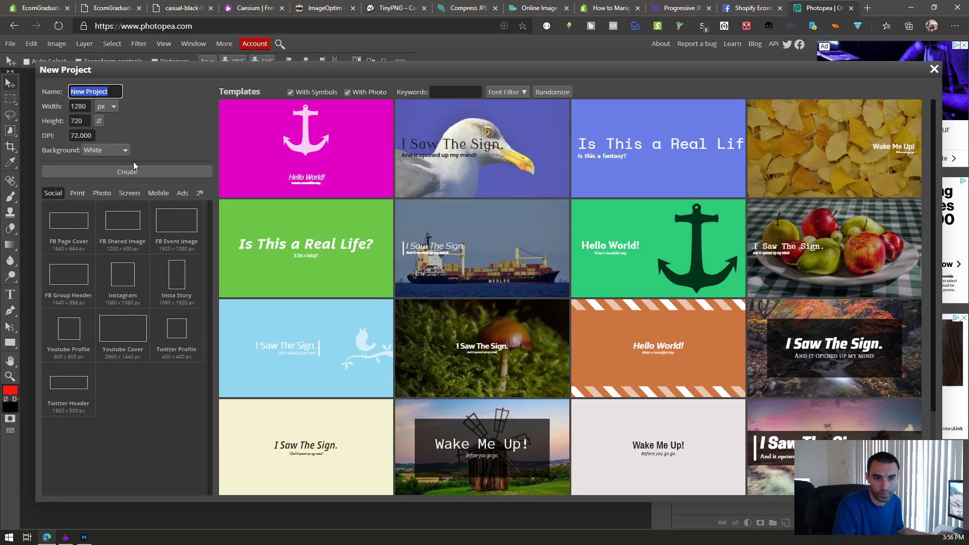
left_click(934, 68)
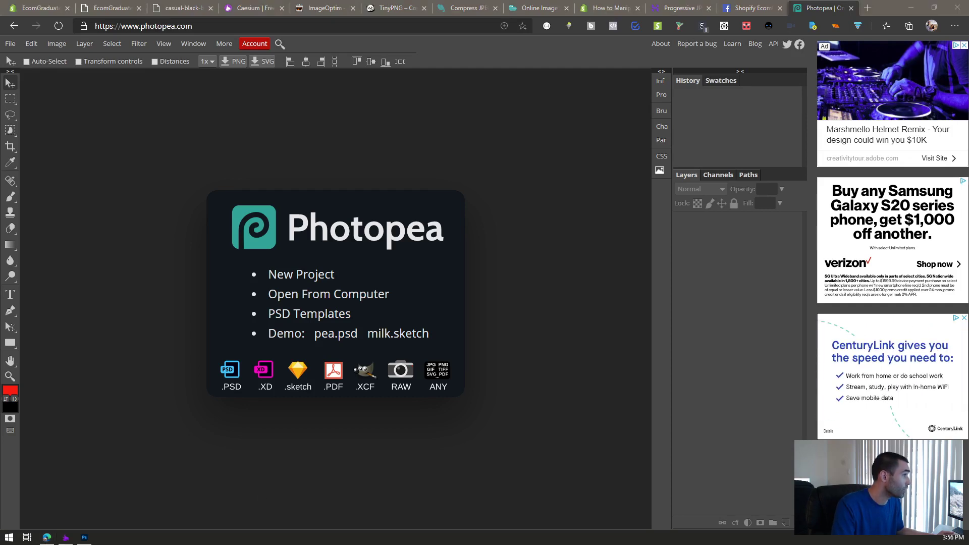
left_click_drag(489, 298, 438, 285)
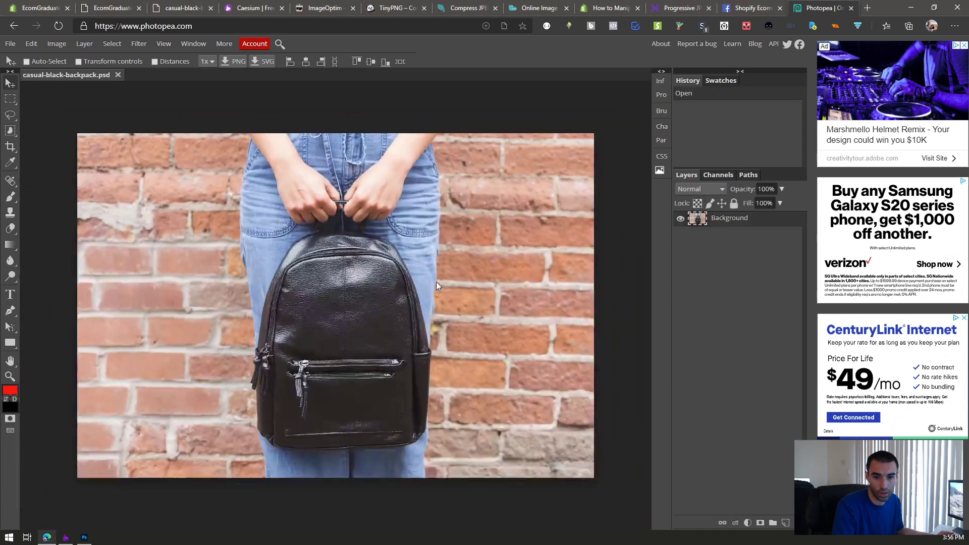
Set Photopea's Save for Web to JPG at 61% quality, estimating 948.4 KB, then close it.
left_click(10, 46)
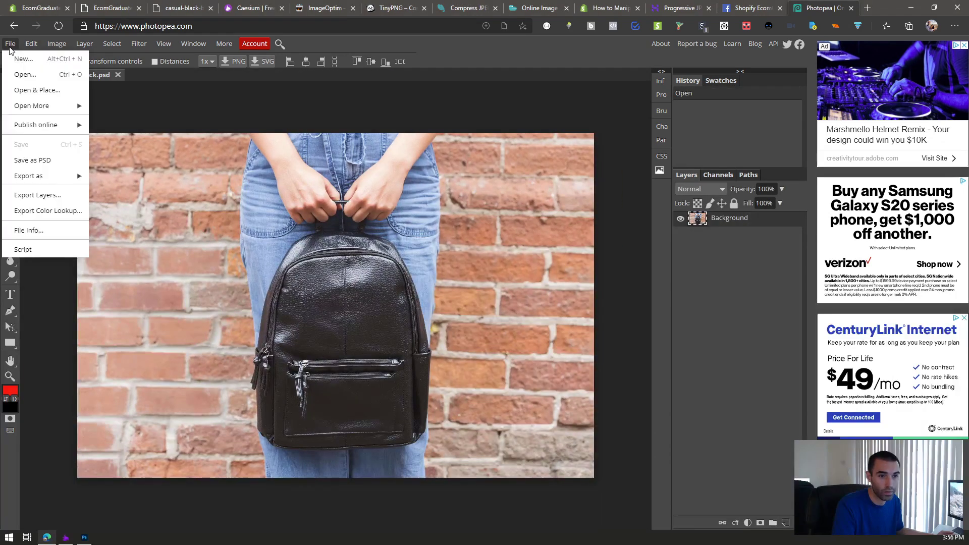
mouse_move(44, 177)
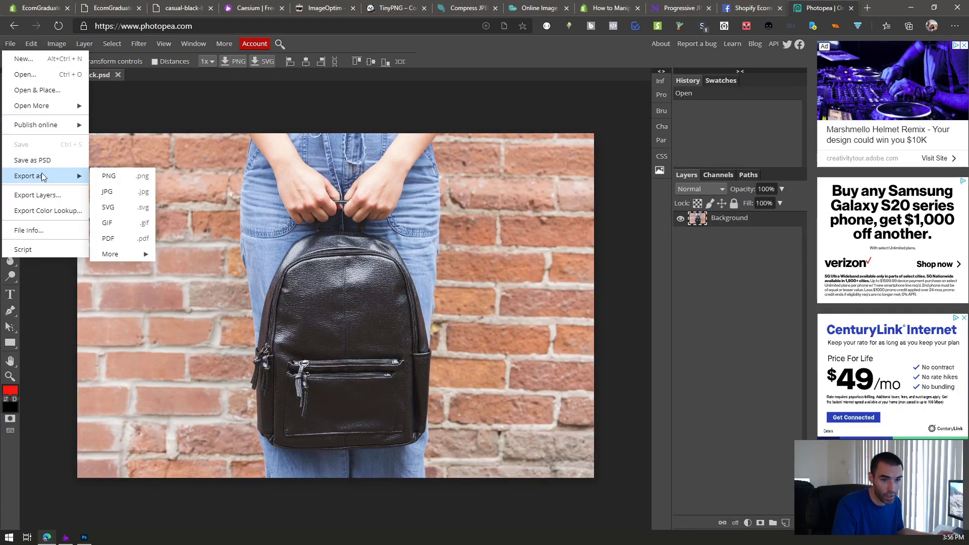
left_click(108, 193)
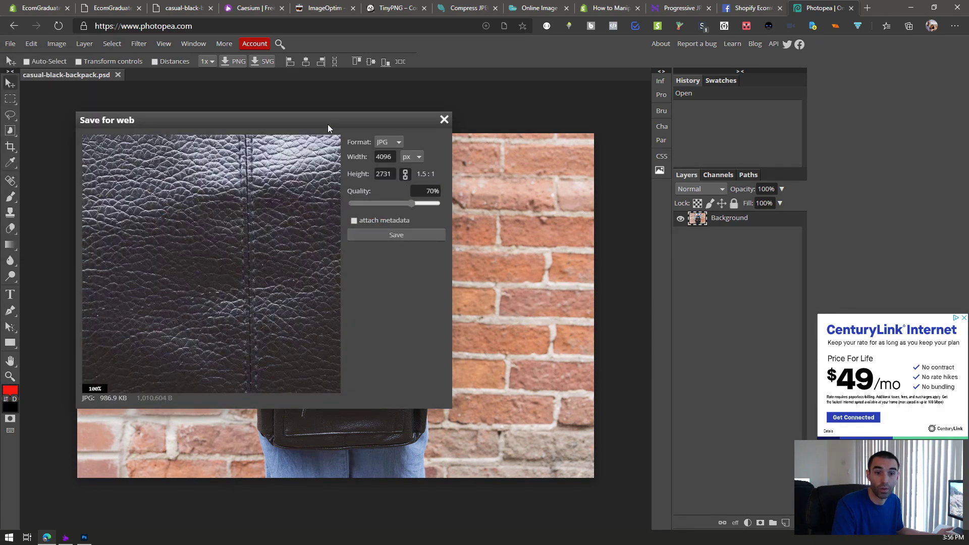
left_click_drag(328, 127, 467, 136)
left_click(536, 150)
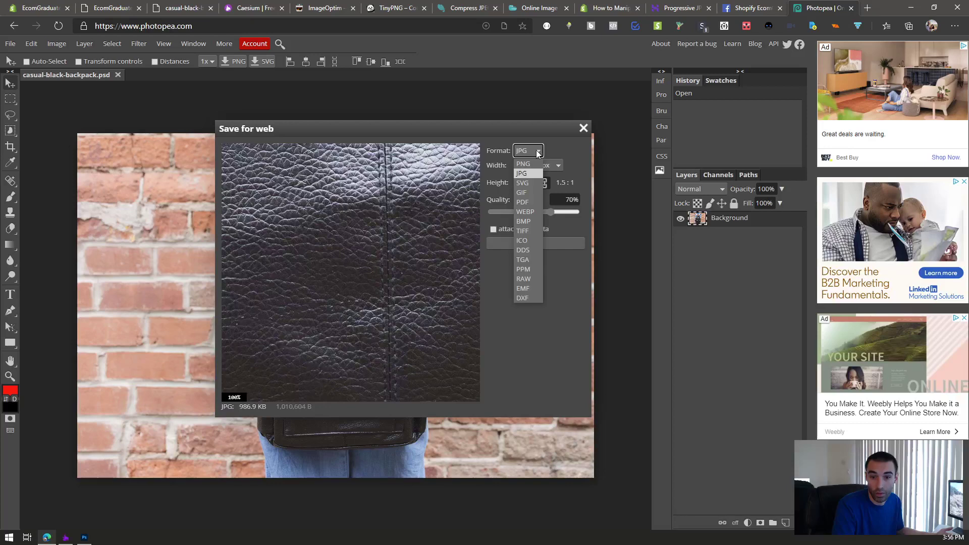
left_click(525, 173)
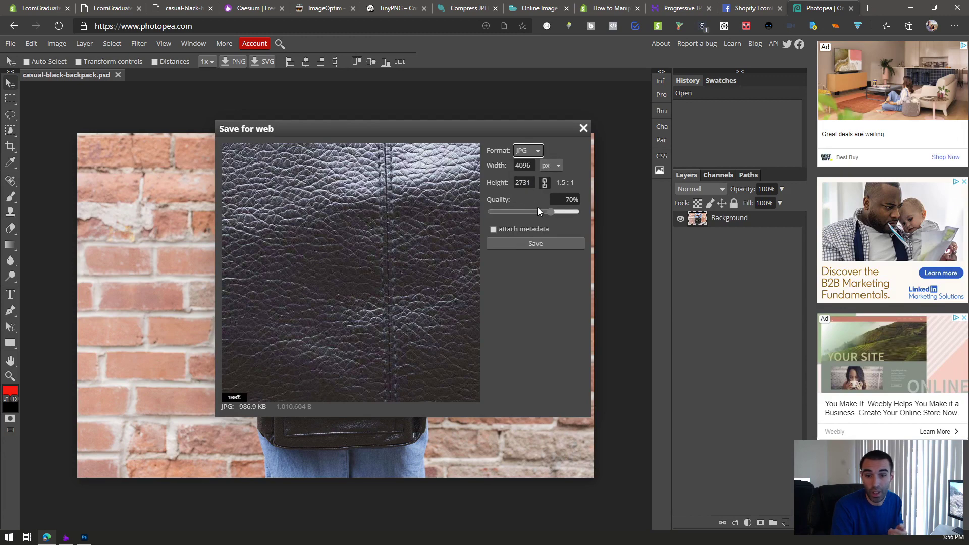
scroll(335, 316, "down", 5)
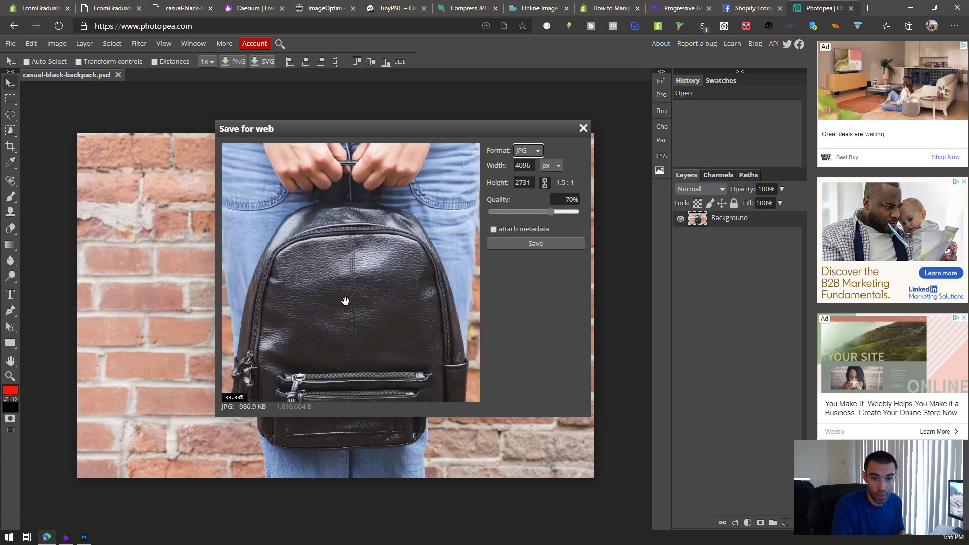
scroll(341, 298, "down", 1)
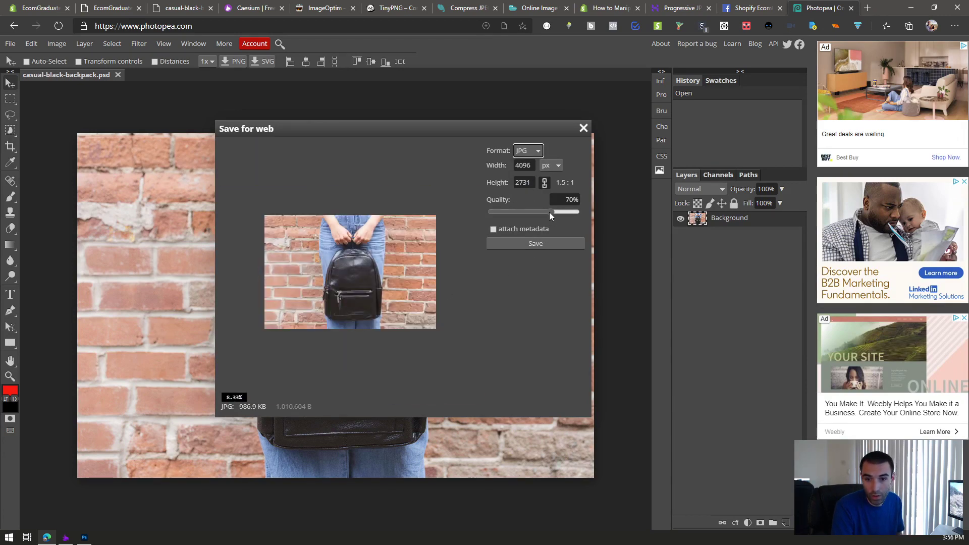
left_click_drag(549, 212, 541, 212)
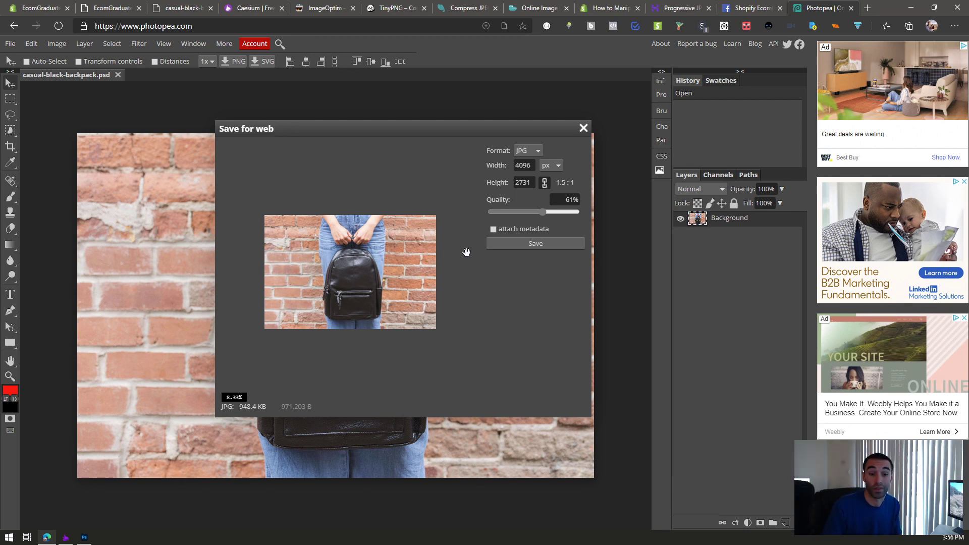
left_click(583, 128)
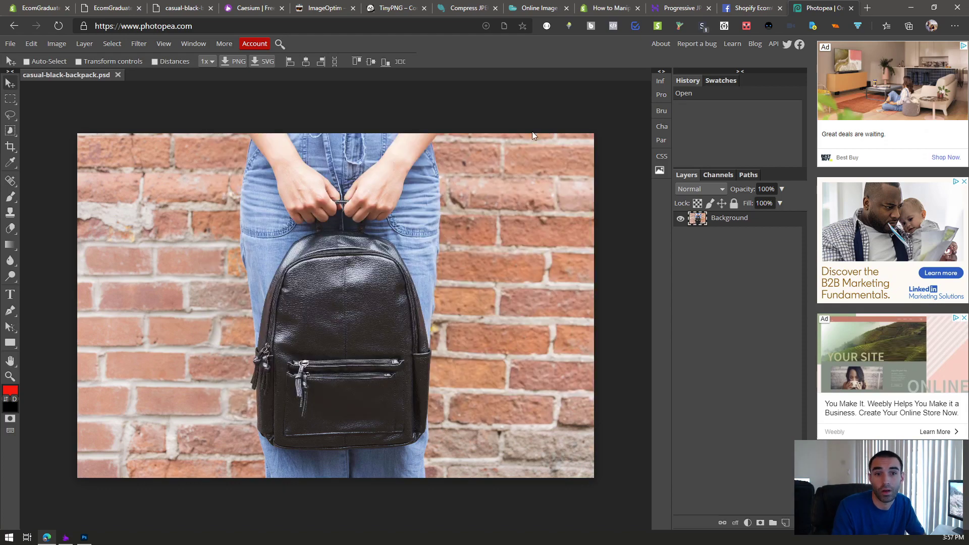
Upload casual-black-backpack.jpg to TinyPNG for compression.
left_click(318, 8)
scroll(458, 202, "up", 15)
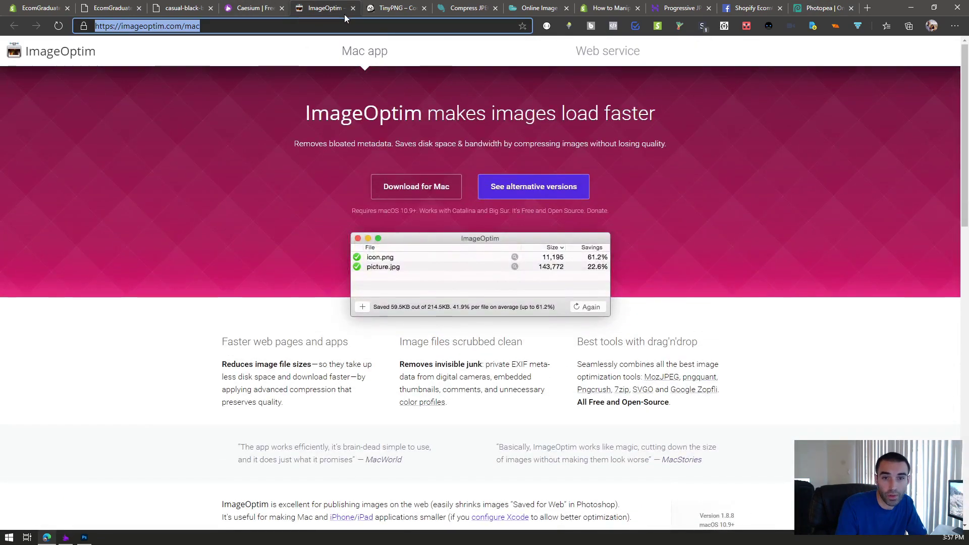
left_click(397, 9)
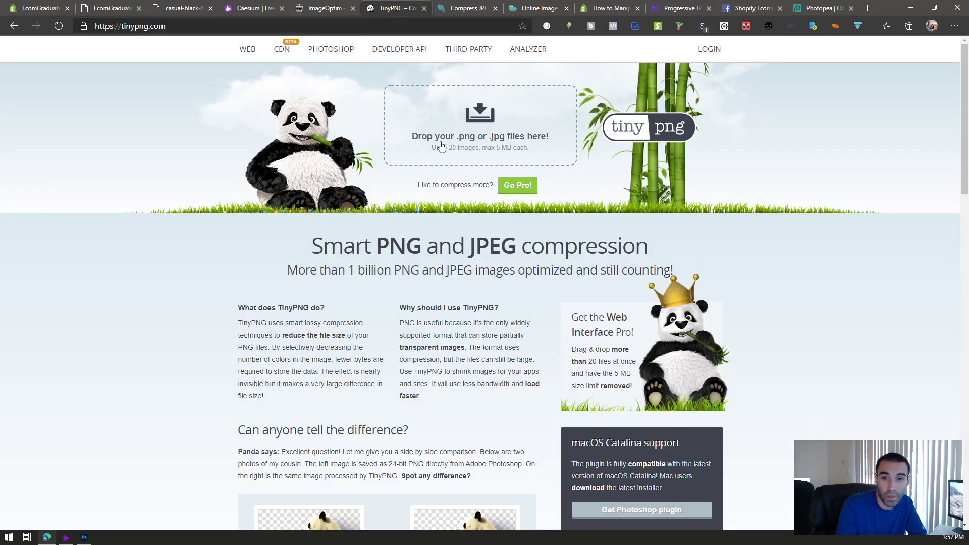
left_click_drag(553, 232, 504, 149)
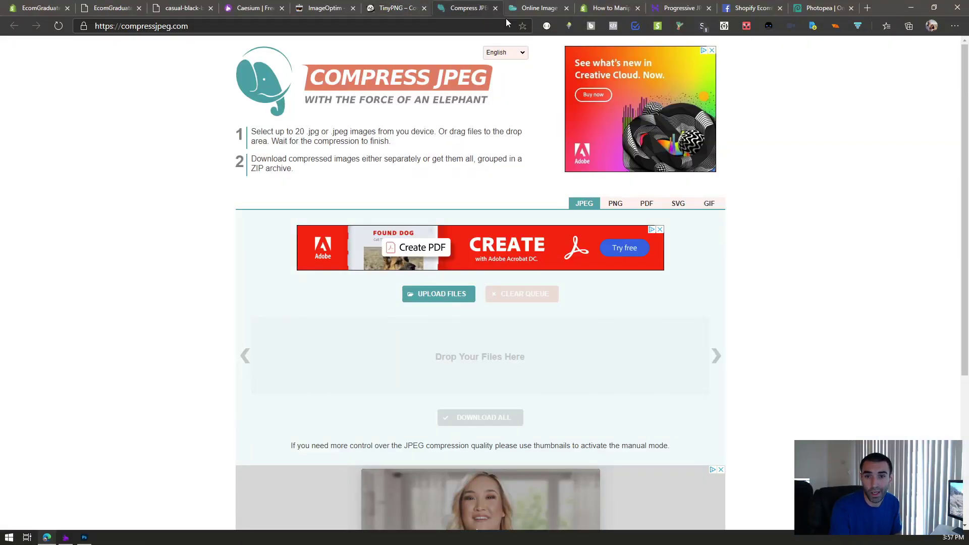
Check Optimizilla's language choices, then bring Caesium Image Compressor forward with the backpack photo.
left_click(530, 8)
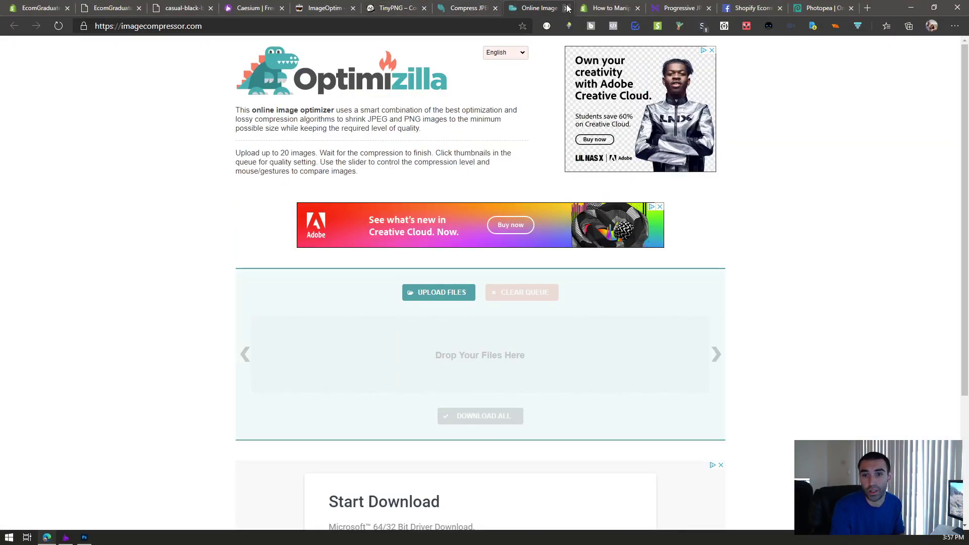
left_click(520, 52)
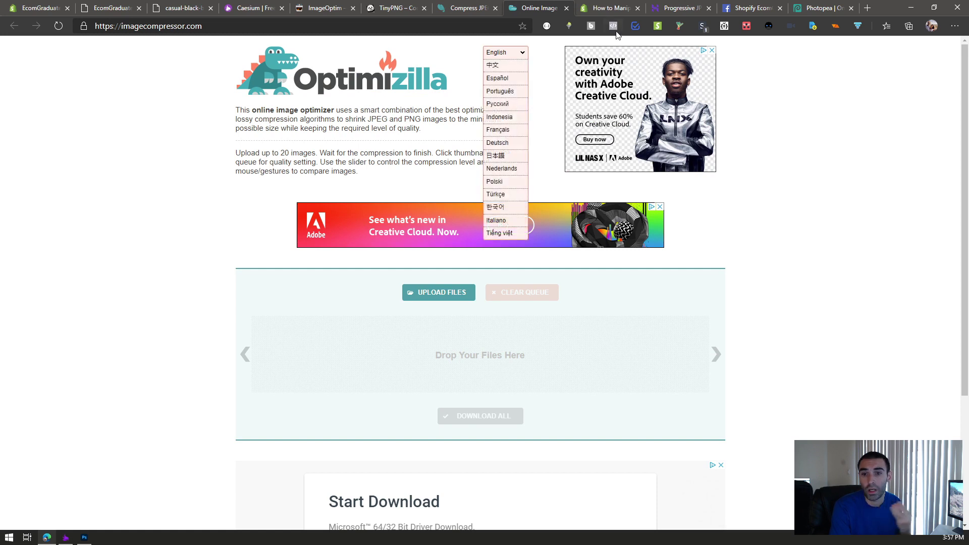
left_click(524, 5)
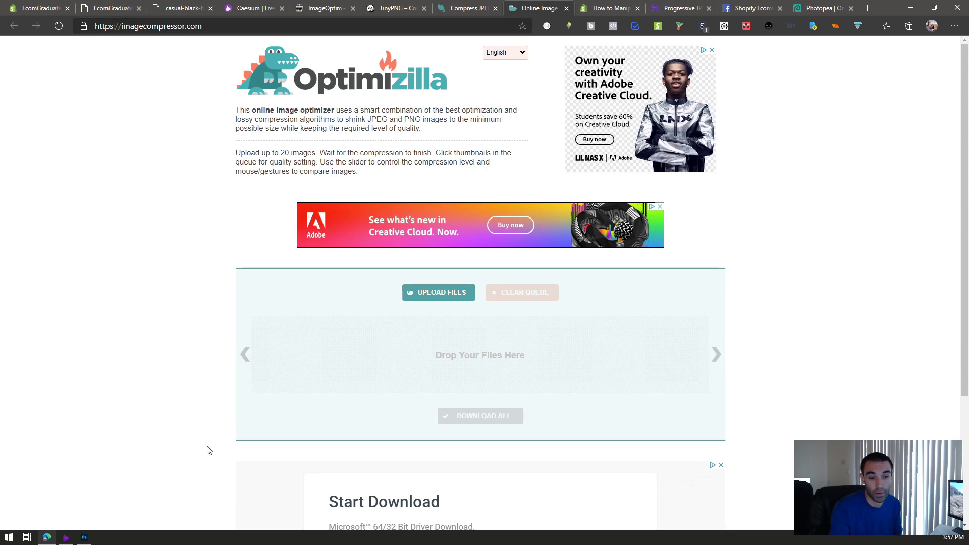
left_click(66, 537)
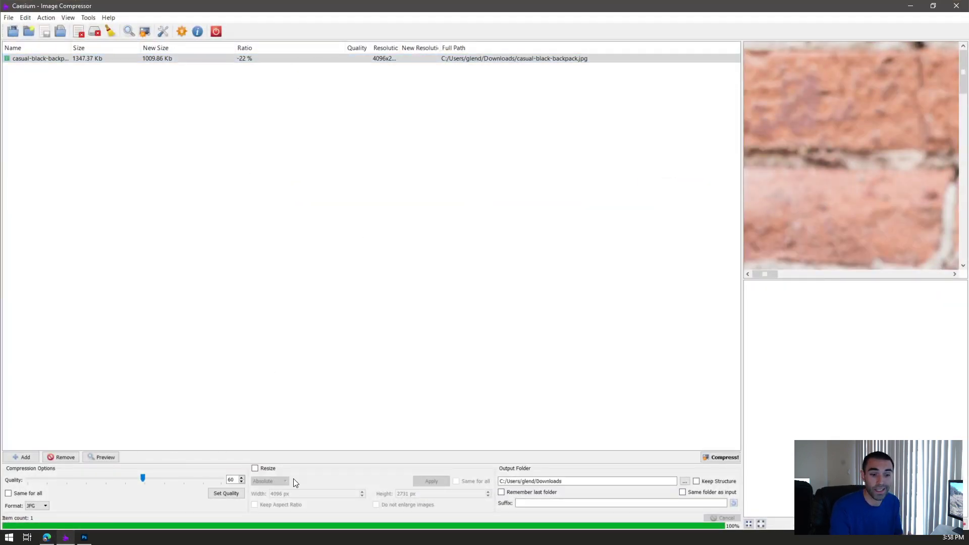
Widen Caesium's Resolution column to show the backpack photo's 4096x2731 resolution.
scroll(868, 176, "down", 10)
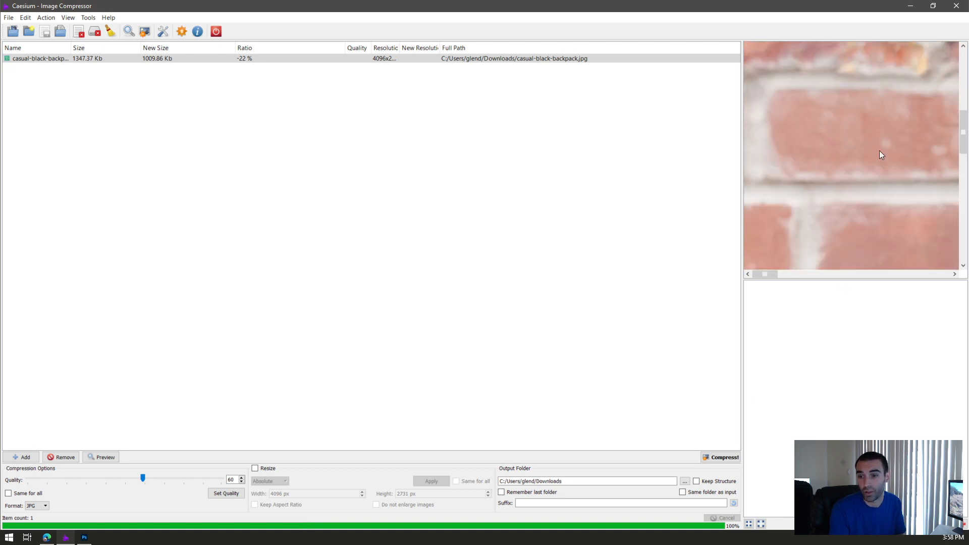
scroll(847, 207, "down", 3)
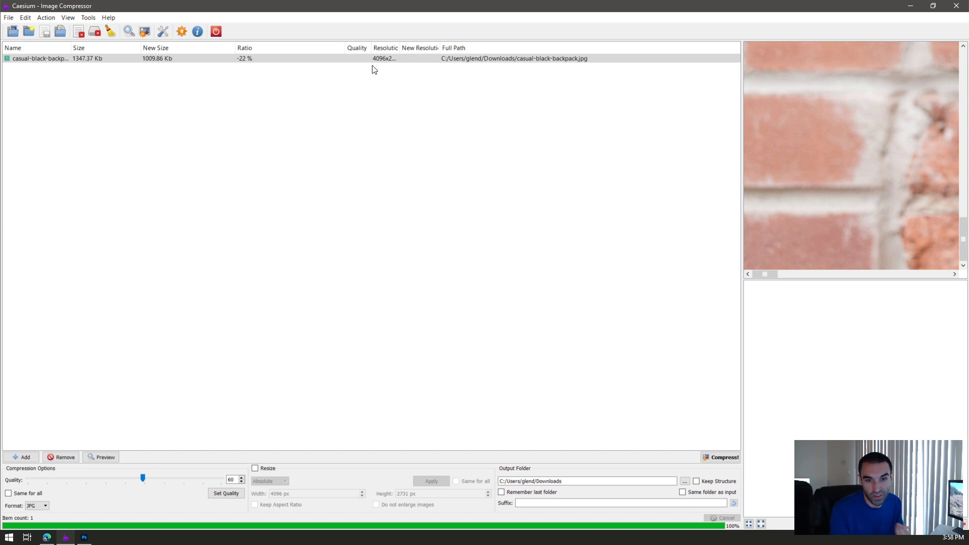
left_click(386, 61)
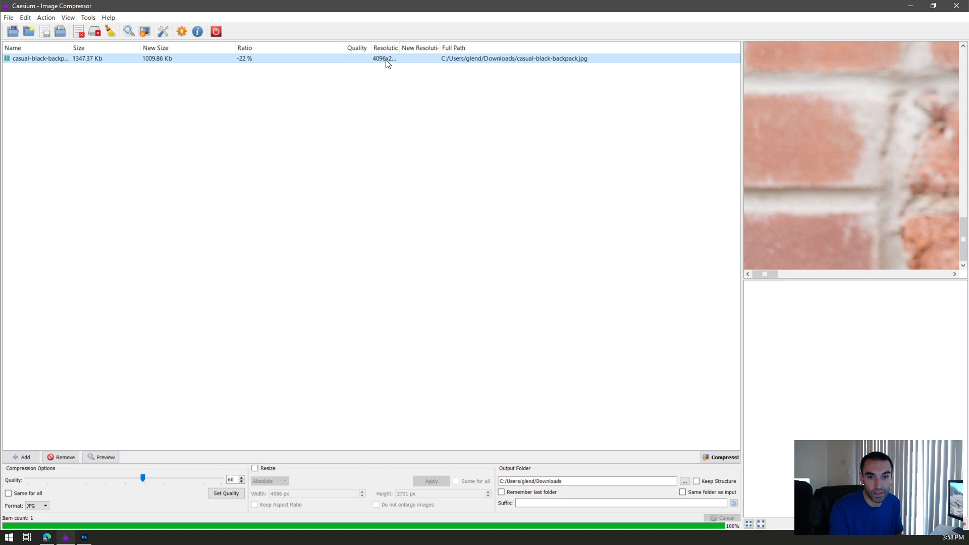
left_click_drag(400, 48, 489, 47)
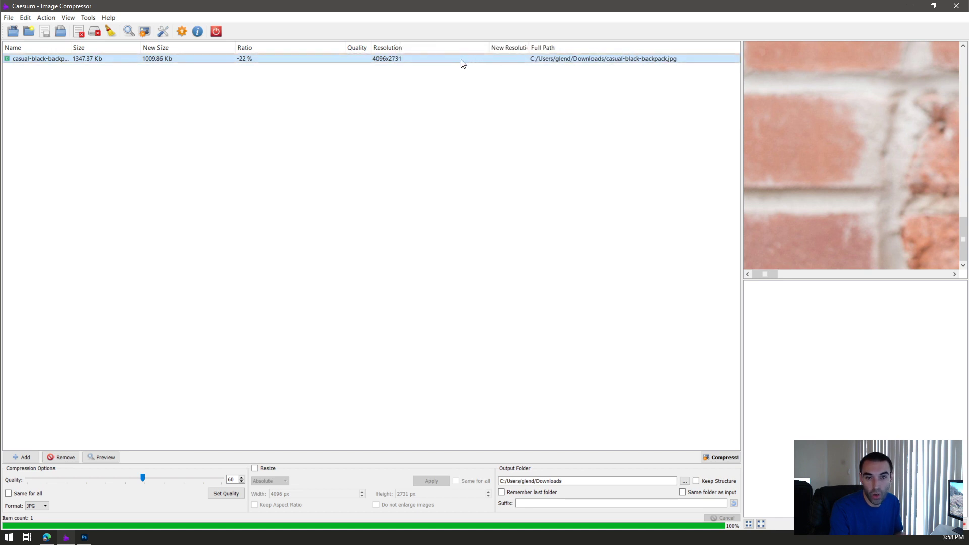
Close Caesium and view TinyPNG's result: 1.0 MB down to 884.1 KB, 15% saved.
left_click(947, 6)
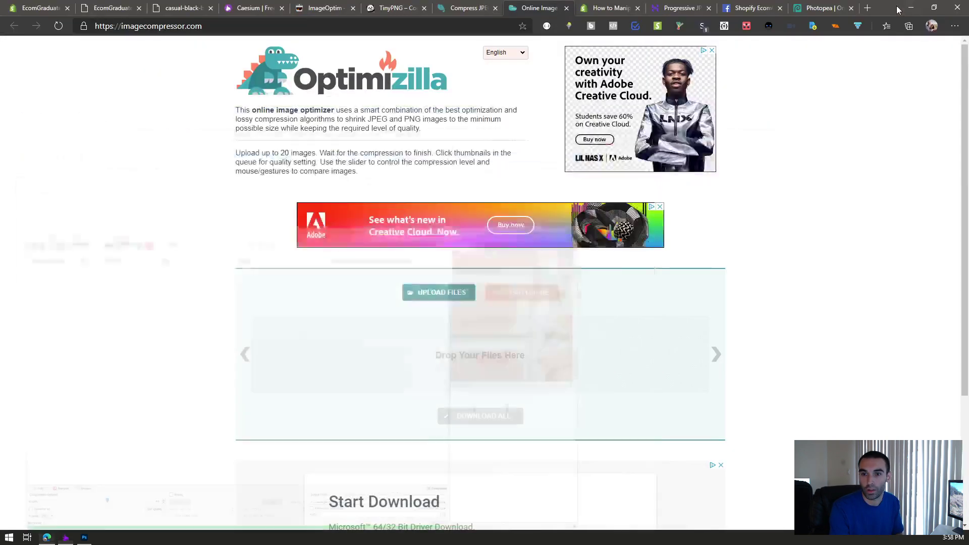
left_click(441, 6)
left_click(406, 8)
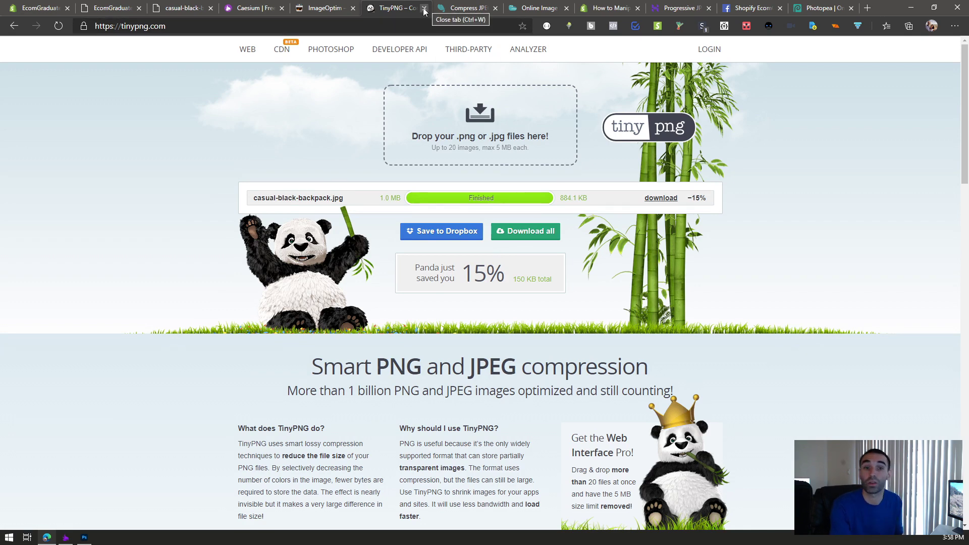
Glance at Photoshop and Caesium, minimize both, and move through tabs to the img_url filter article.
left_click(84, 538)
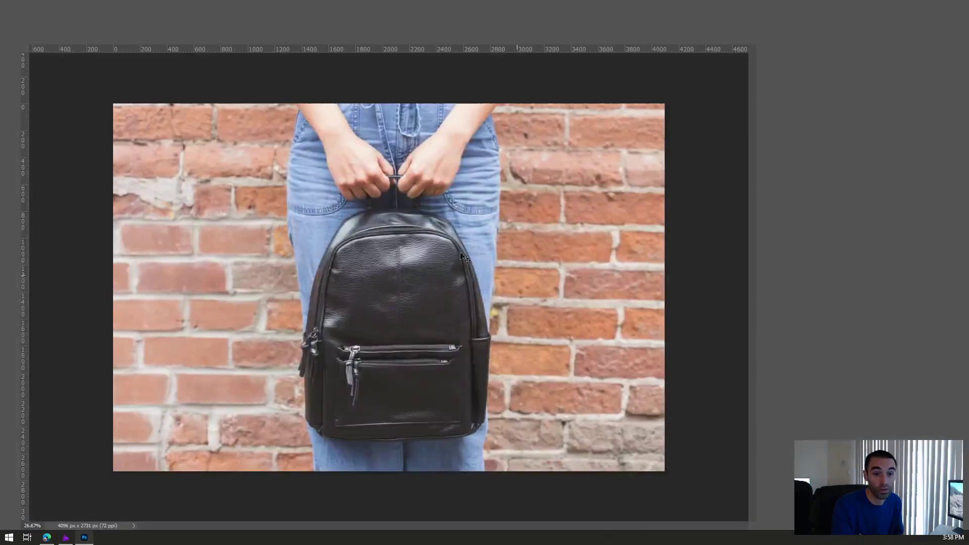
left_click(64, 538)
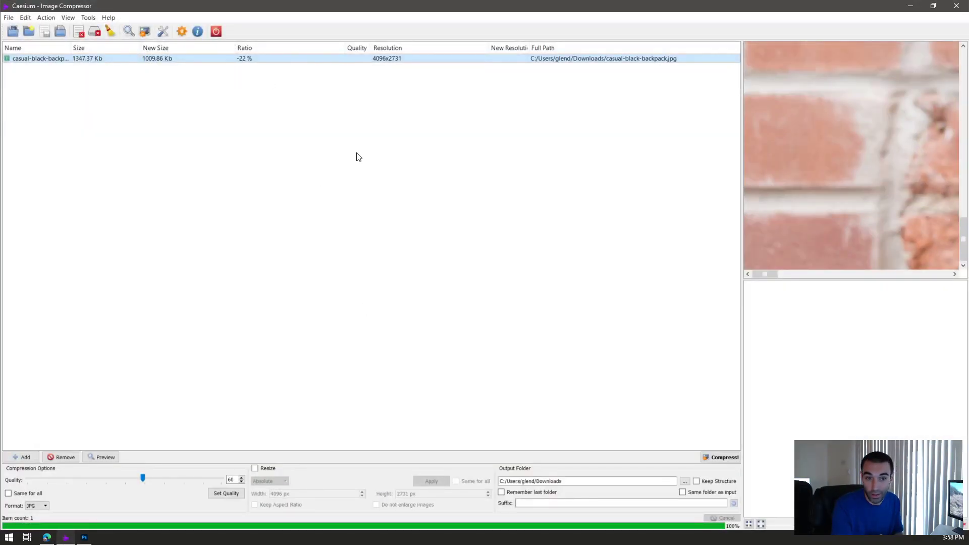
left_click(910, 6)
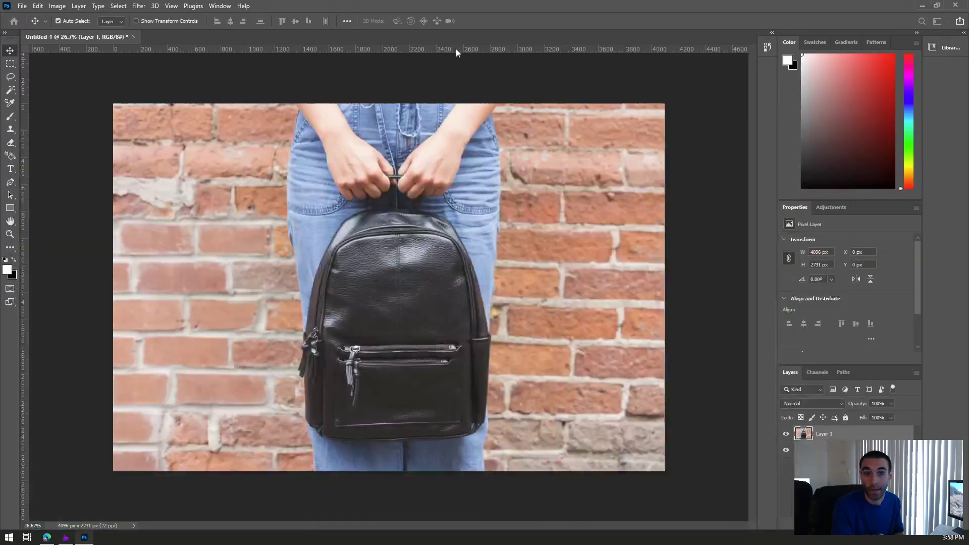
left_click(920, 6)
left_click(325, 8)
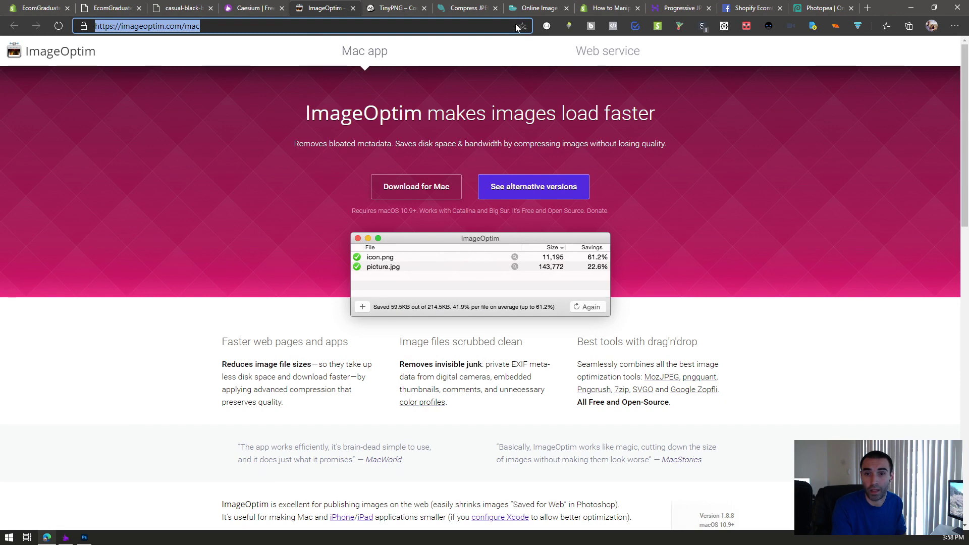
left_click(540, 9)
left_click(603, 10)
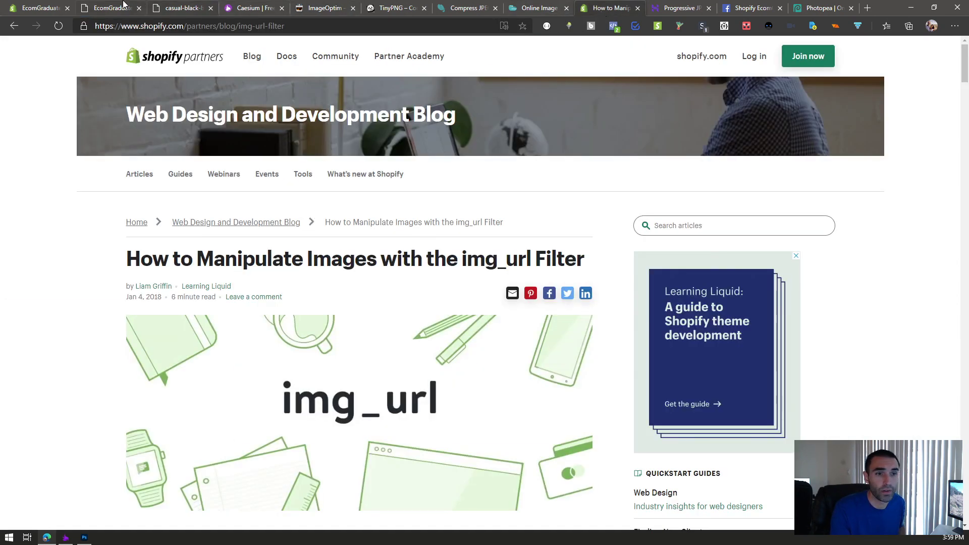
left_click(35, 6)
Open the Debut theme customizer to the Image with text section's settings.
left_click(100, 6)
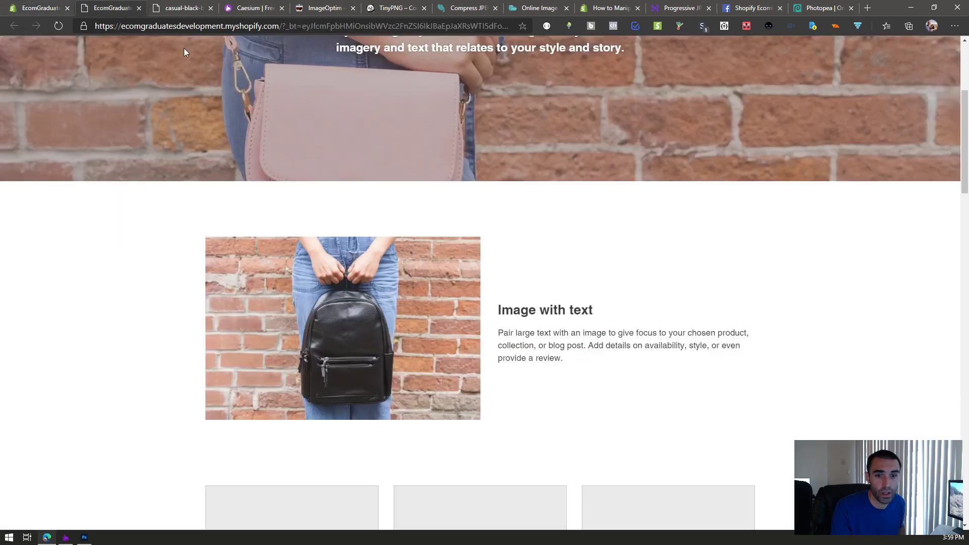
left_click(33, 5)
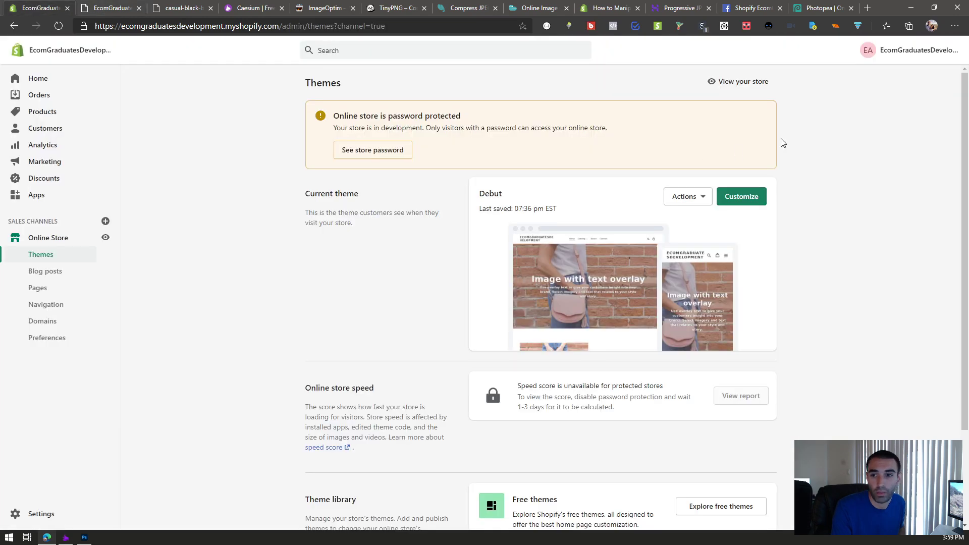
left_click(749, 201)
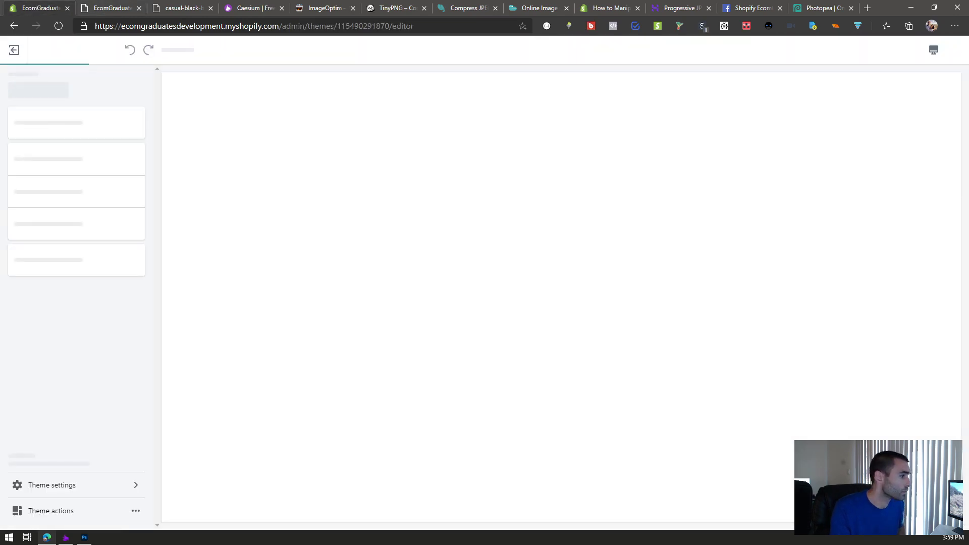
scroll(459, 244, "down", 8)
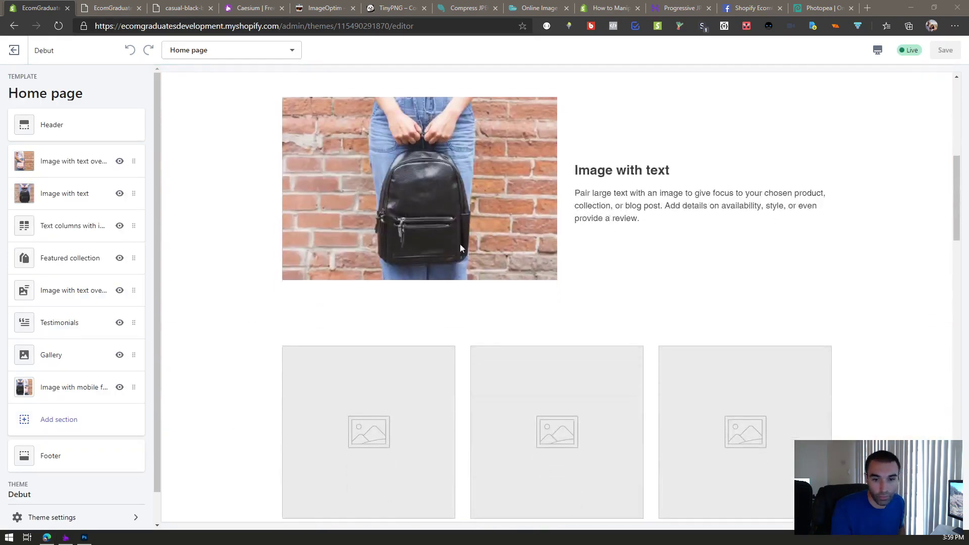
left_click(66, 195)
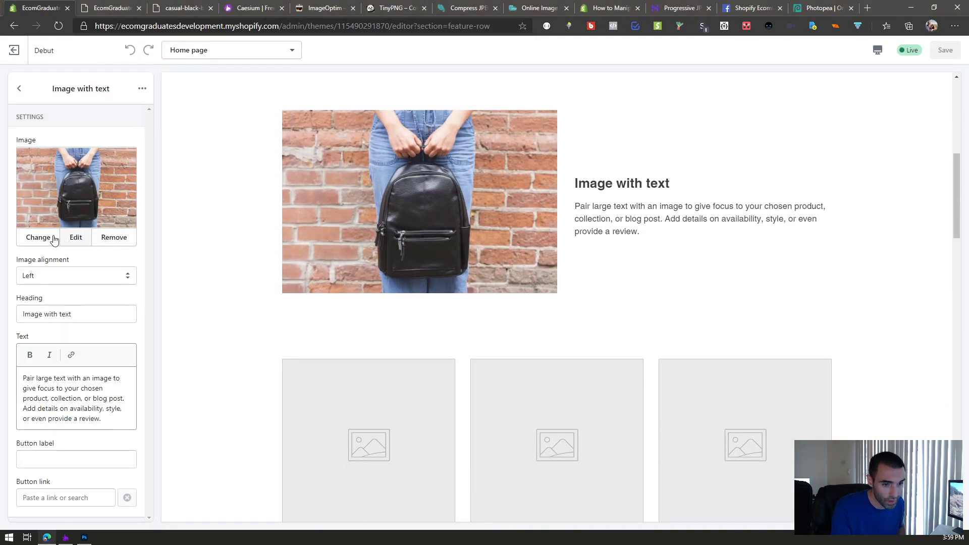
Upload the compressed backpack photo, set it as the section image, and save the theme.
left_click(38, 237)
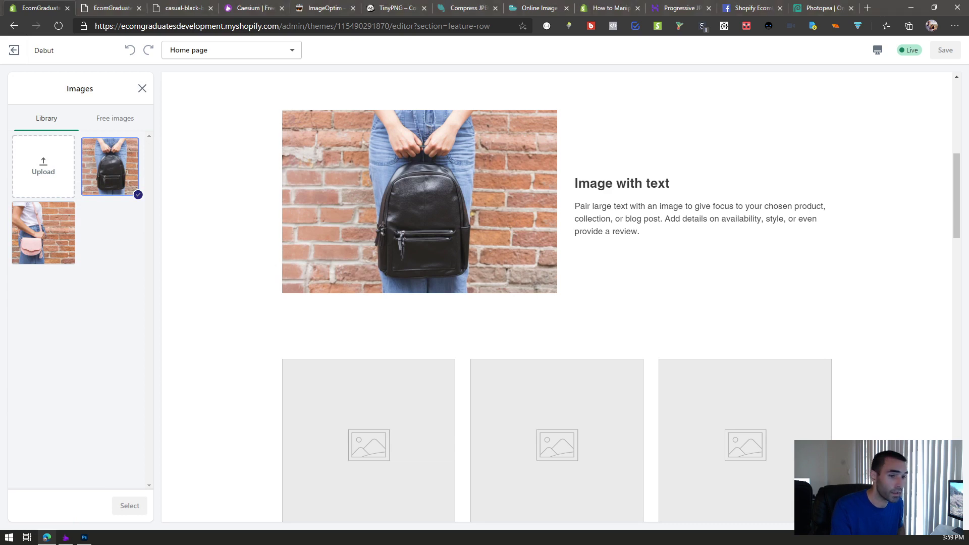
left_click_drag(72, 117, 71, 159)
left_click_drag(44, 170, 44, 170)
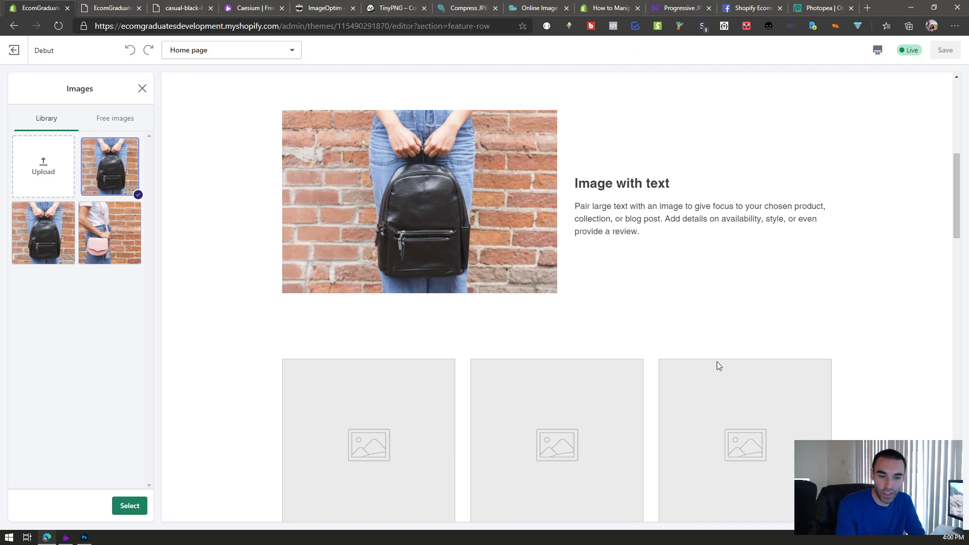
left_click(131, 511)
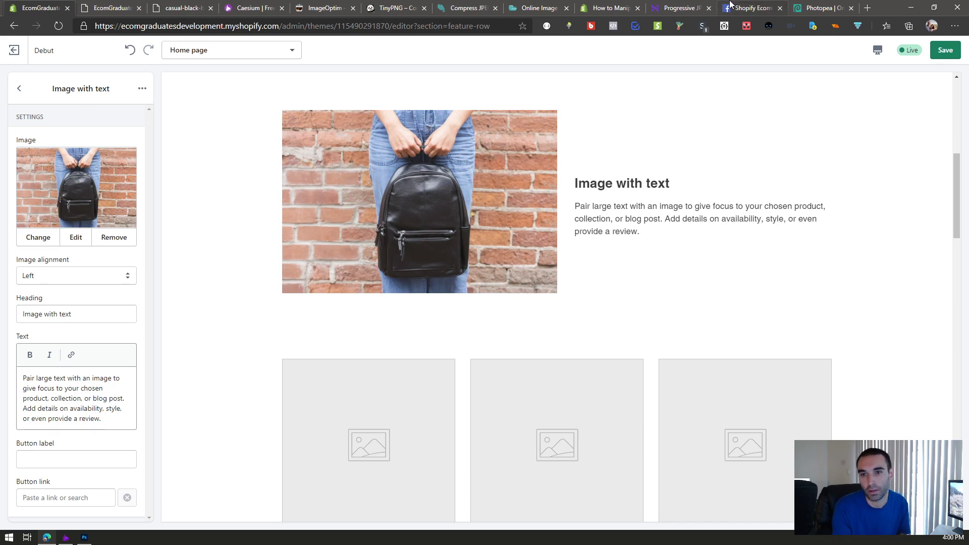
left_click(945, 52)
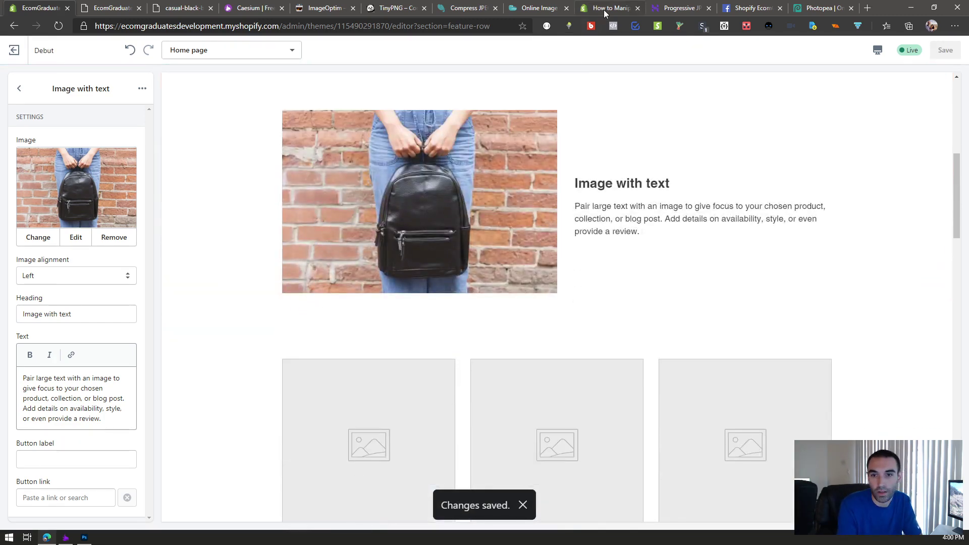
Glance at the img_url filter article, then return to the store's live preview.
left_click(604, 10)
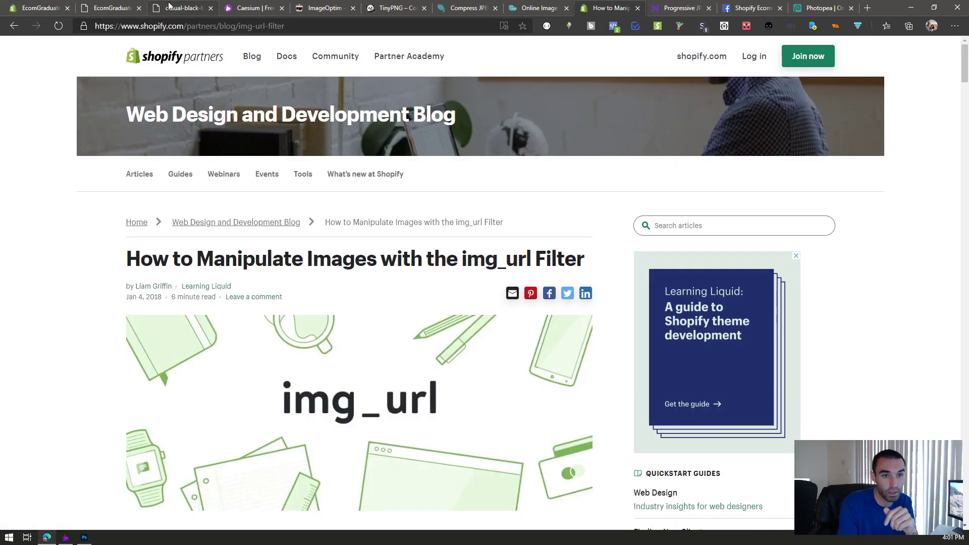
left_click(105, 8)
left_click(37, 11)
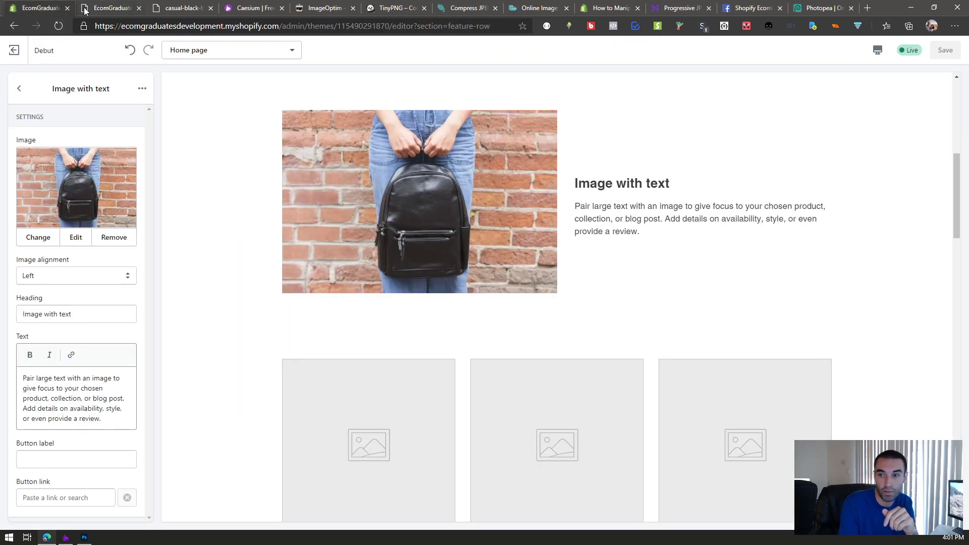
left_click(95, 8)
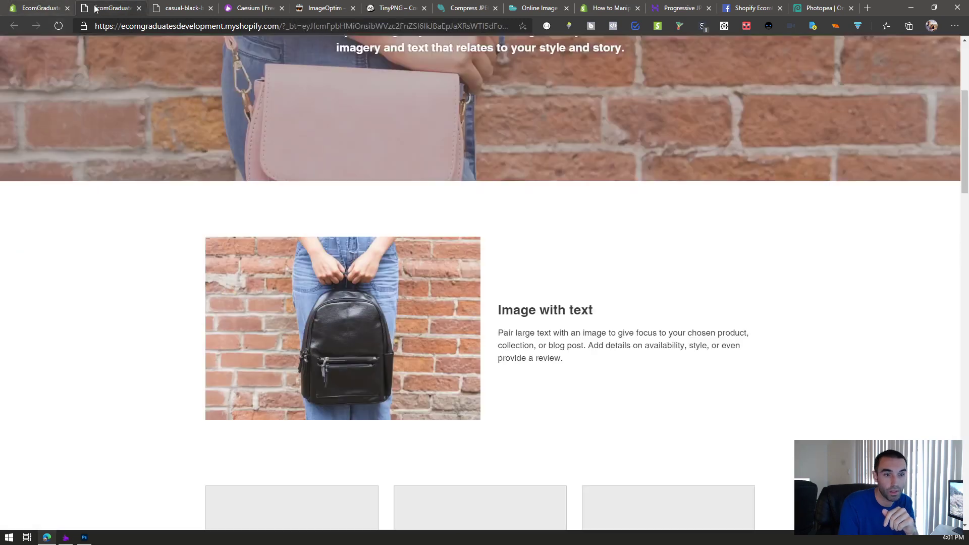
Open the storefront backpack image alone as mycoolimage_720x.jpg, then return to the article.
right_click(326, 361)
left_click(377, 373)
left_click(169, 10)
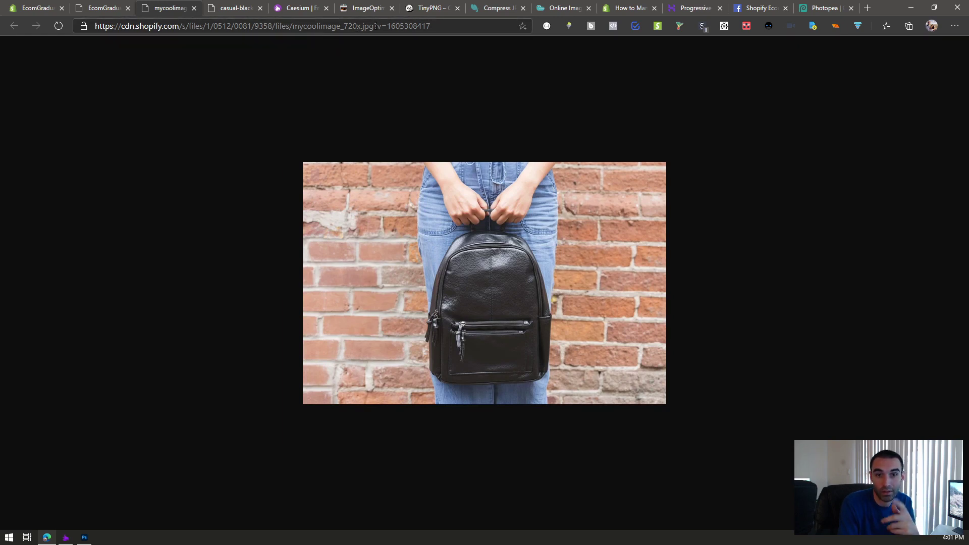
left_click(632, 10)
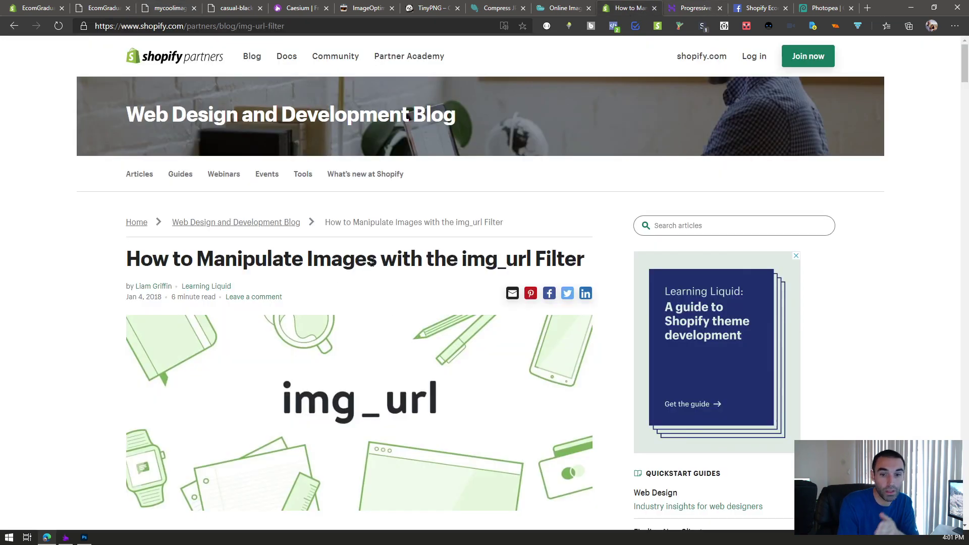
Scroll the img_url blog article through its size, crop, scale and format parameters.
scroll(426, 281, "down", 9)
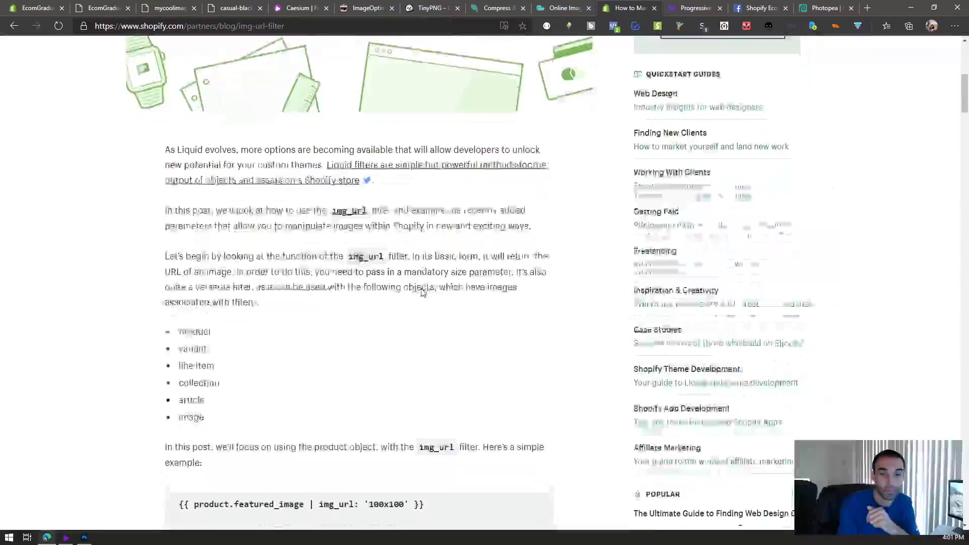
scroll(338, 262, "down", 4)
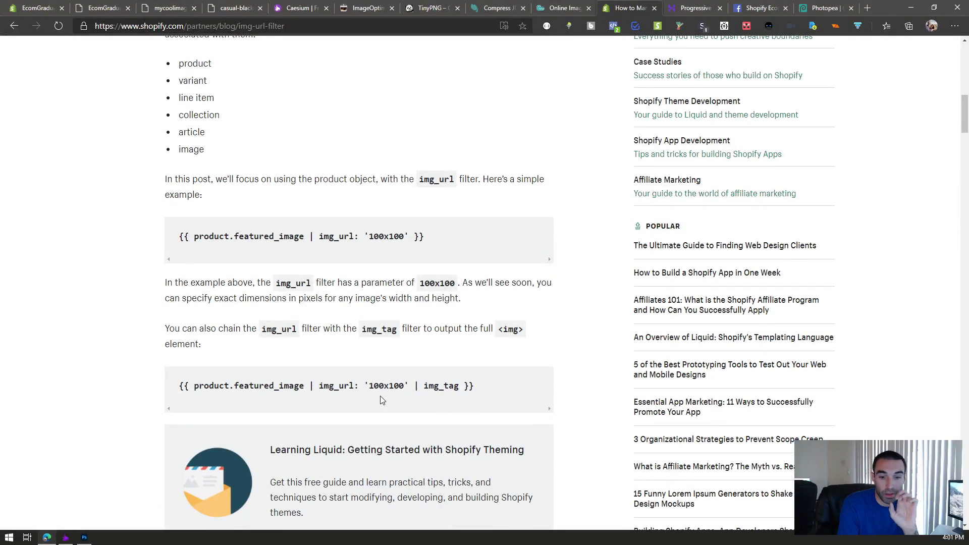
scroll(381, 394, "down", 5)
scroll(437, 288, "down", 8)
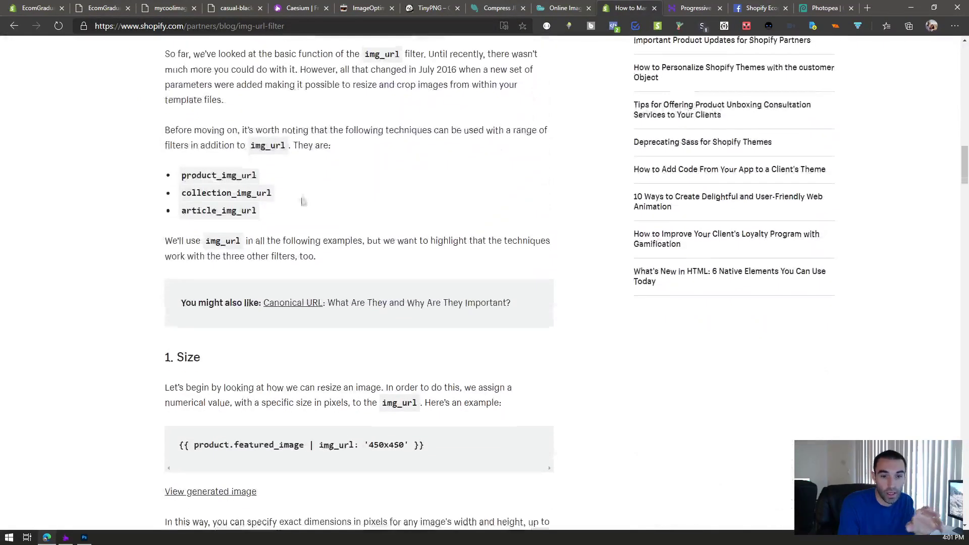
scroll(288, 268, "down", 6)
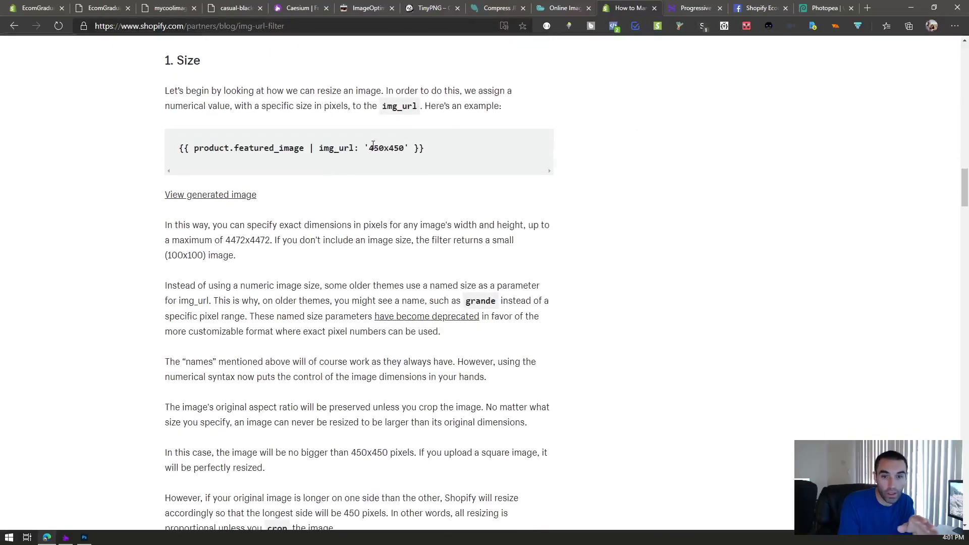
scroll(364, 150, "down", 7)
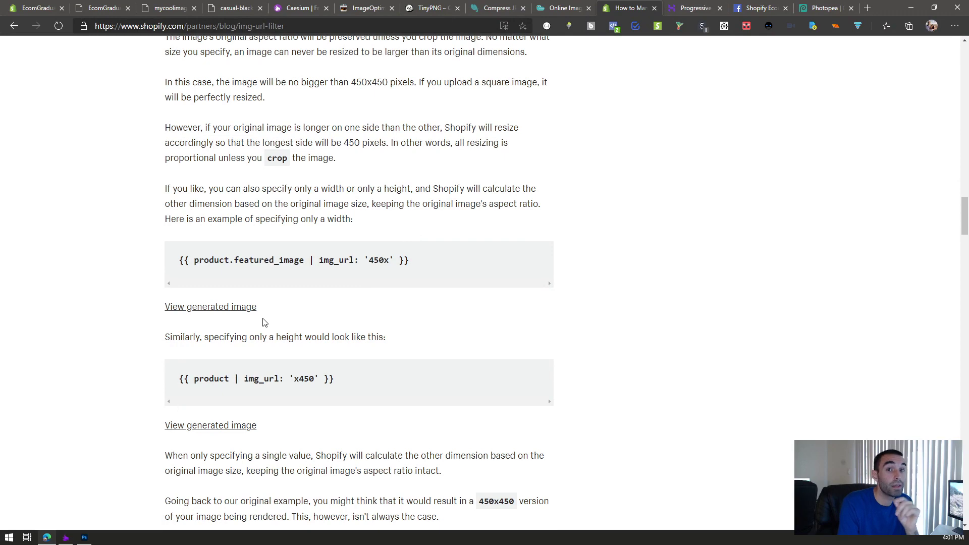
scroll(353, 293, "down", 4)
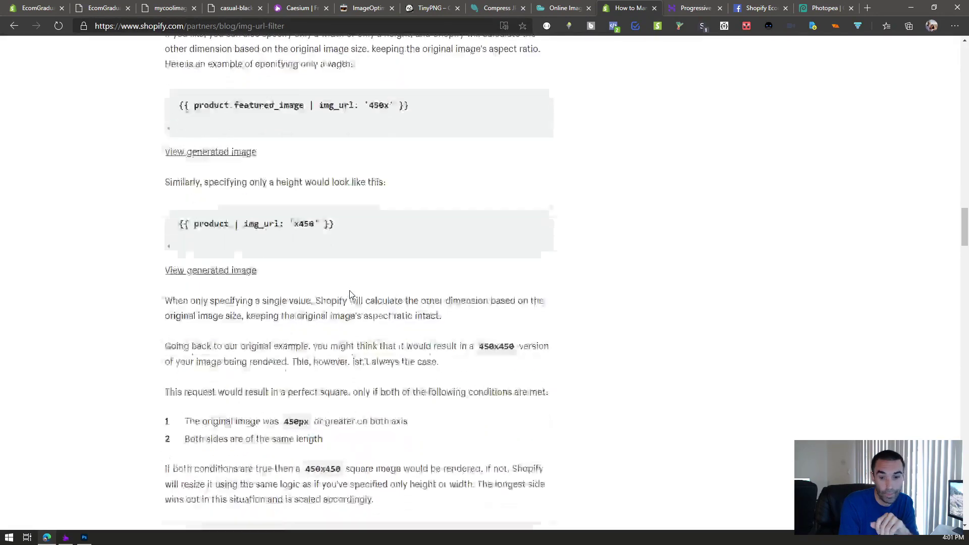
scroll(350, 253, "down", 13)
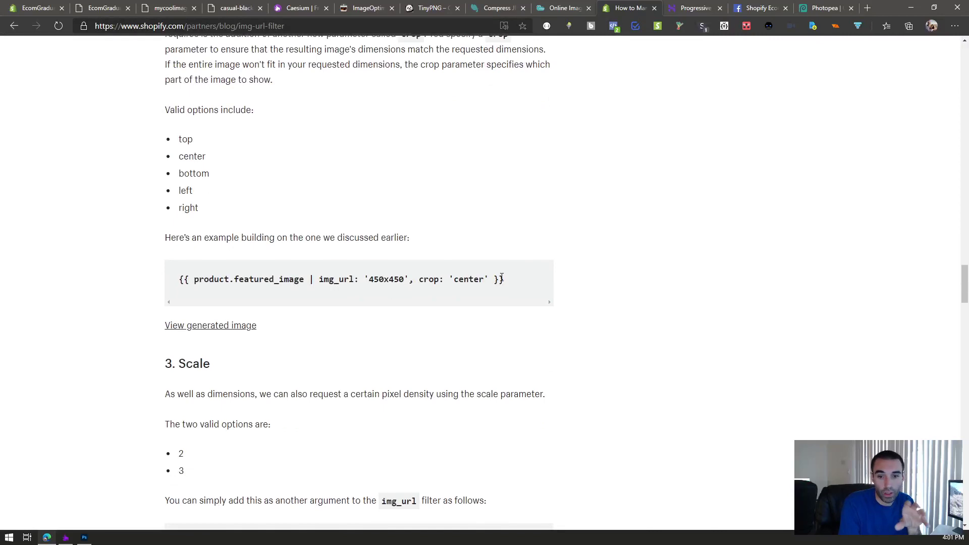
scroll(361, 301, "down", 7)
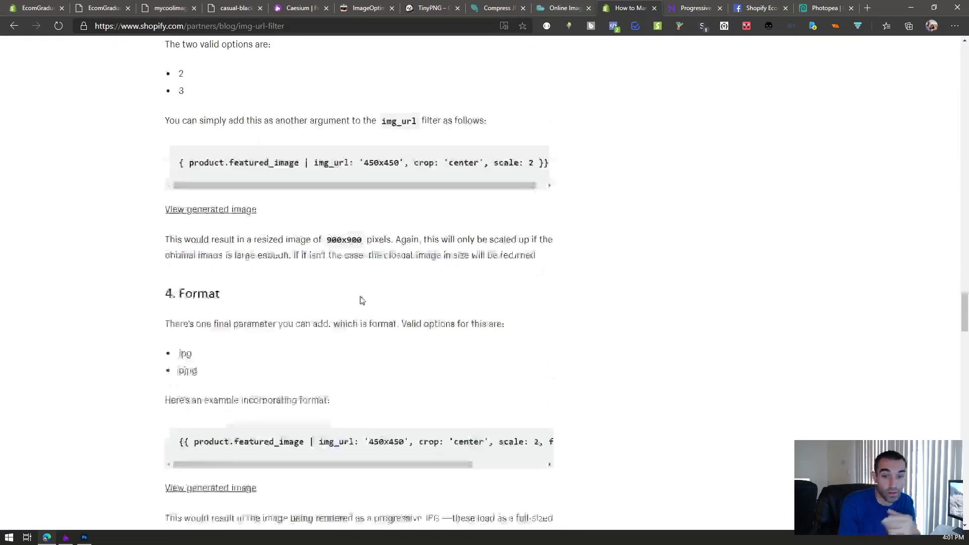
scroll(337, 246, "up", 6)
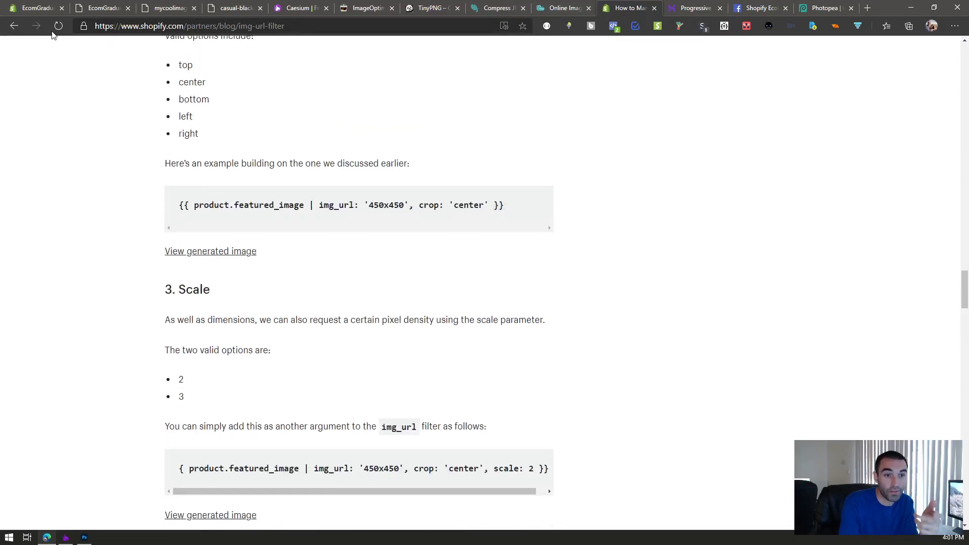
Close the storefront preview, mycoolimage and casual-black backpack image tabs, returning to the theme editor.
left_click(45, 12)
left_click(101, 9)
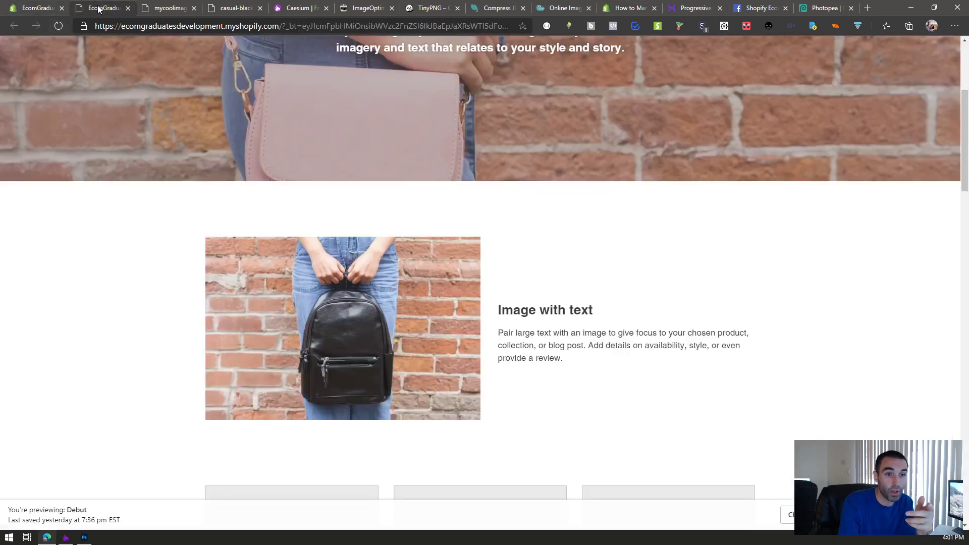
left_click(126, 8)
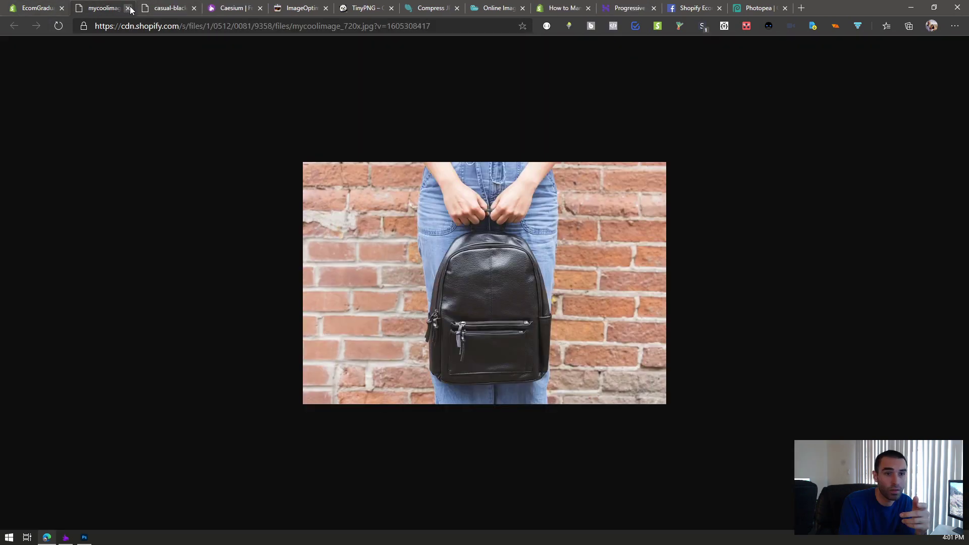
left_click(127, 8)
left_click(126, 8)
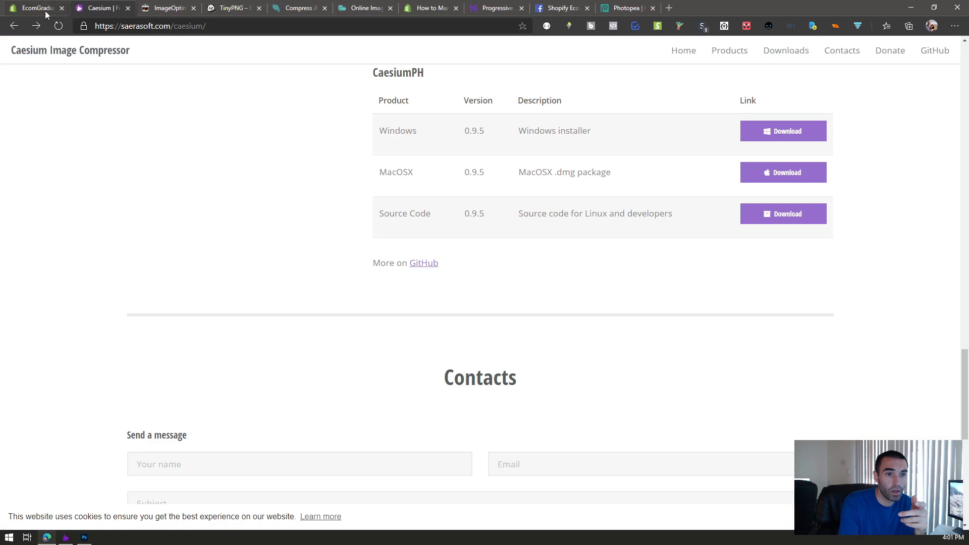
left_click(46, 8)
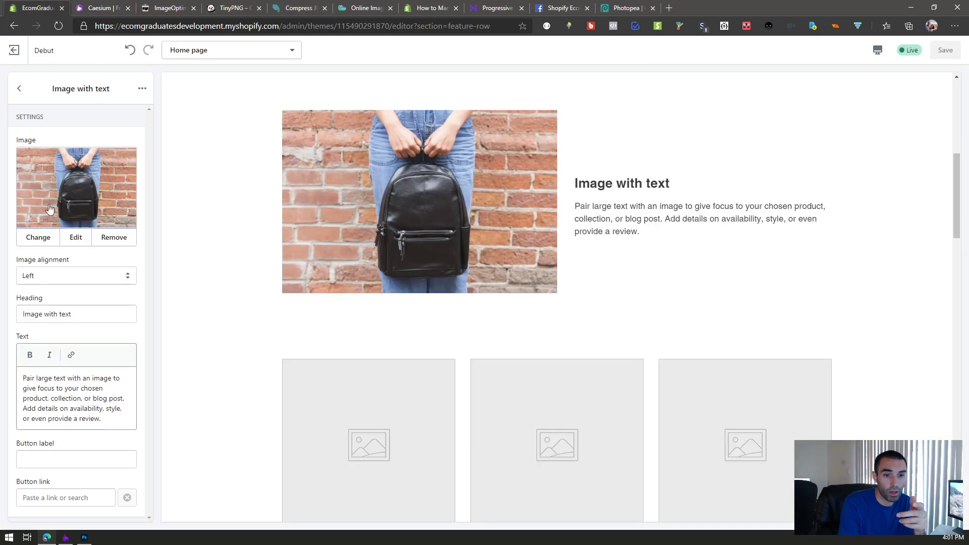
Leave the Image with text settings and open the Debut theme's code editor.
left_click(20, 89)
scroll(116, 497, "down", 1)
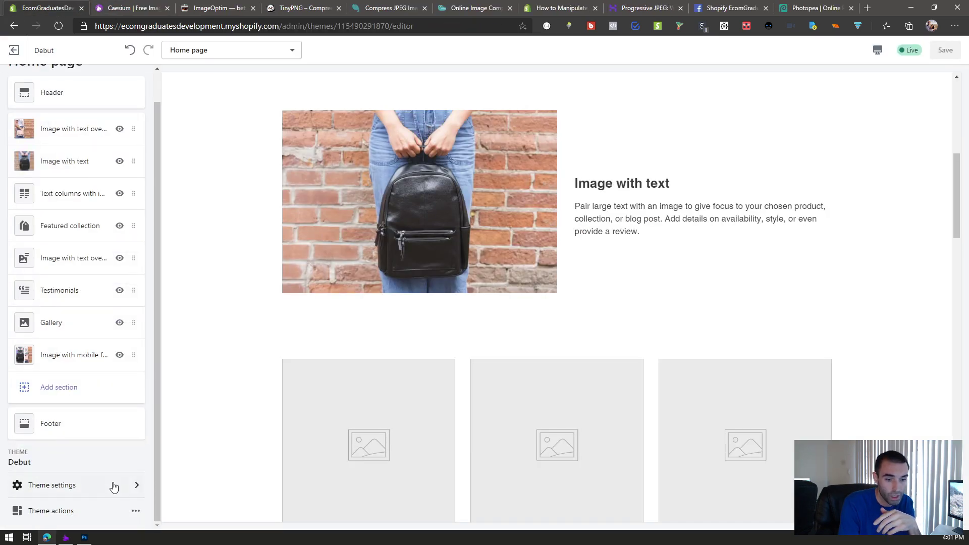
left_click(114, 486)
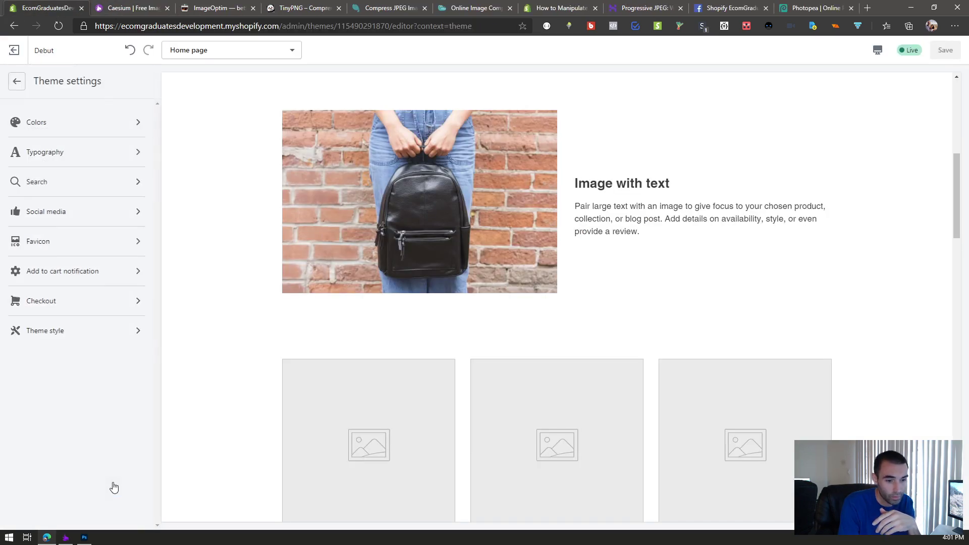
left_click(14, 89)
left_click(83, 511)
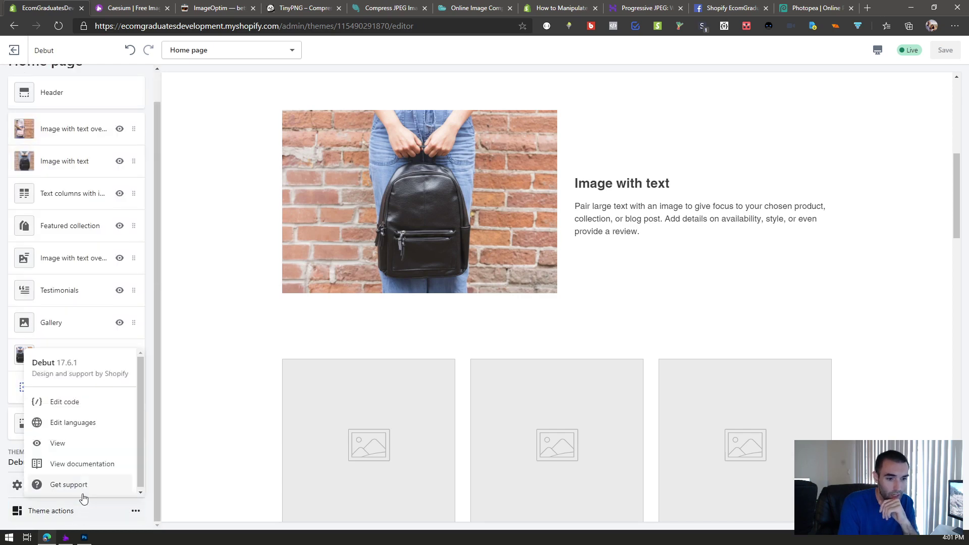
left_click(68, 402)
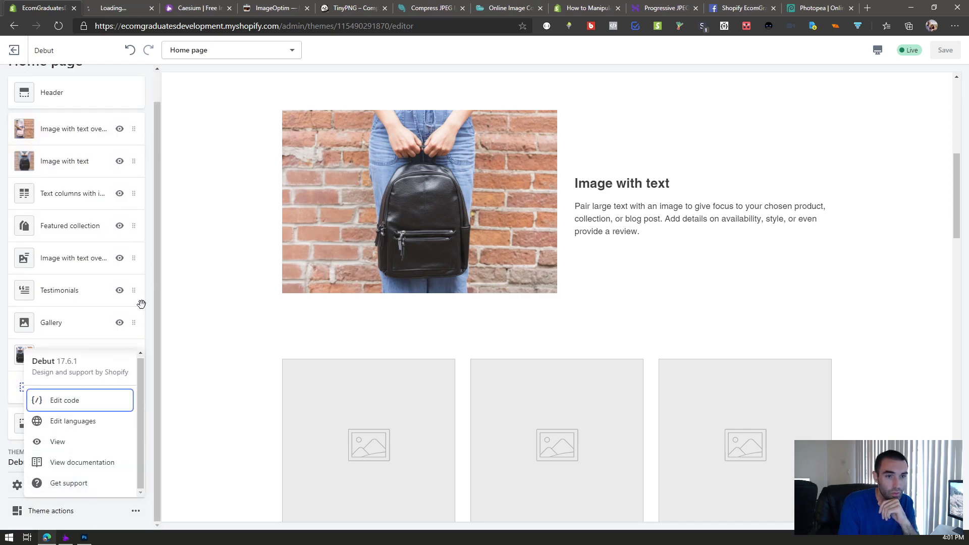
In the code editor, open feature-row.liquid and place the cursor on line 7.
left_click(120, 10)
left_click(27, 10)
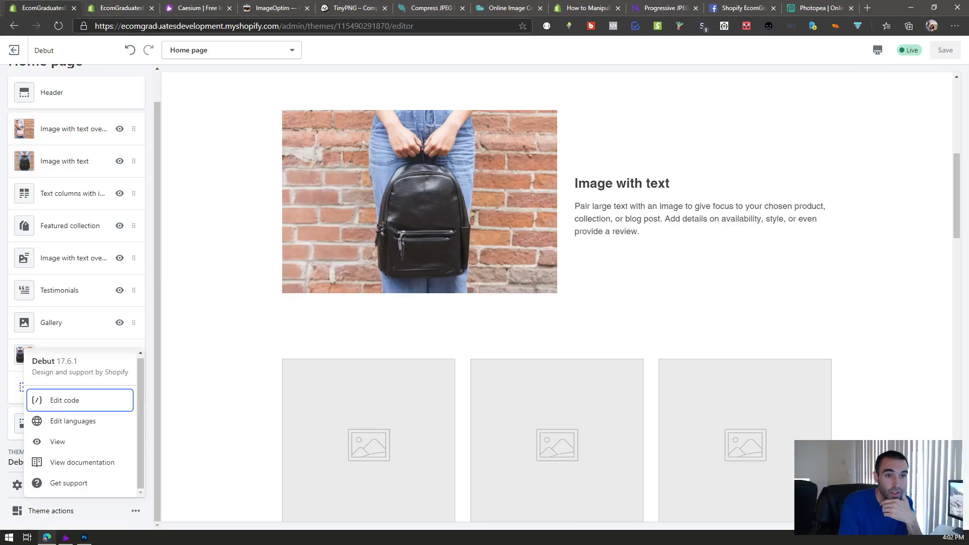
left_click(111, 7)
left_click(135, 184)
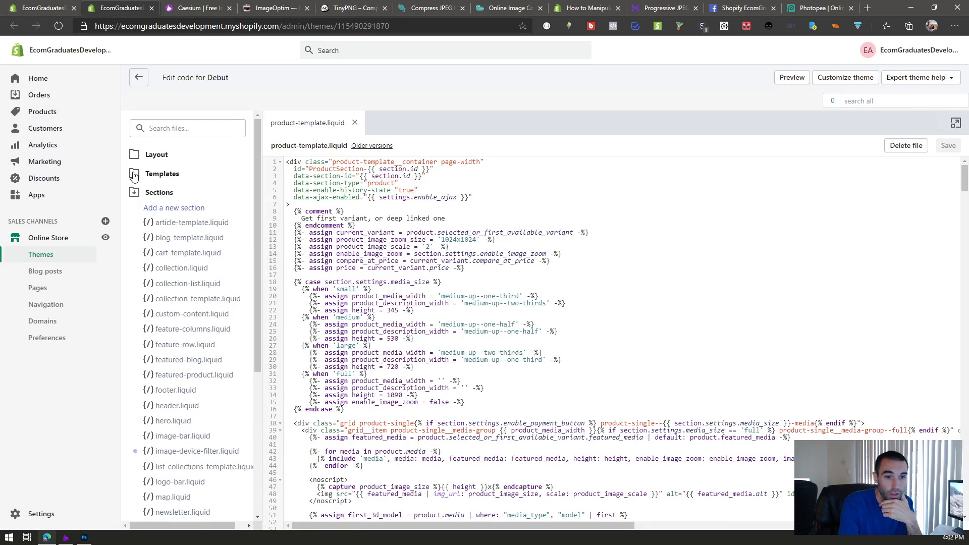
scroll(172, 305, "down", 2)
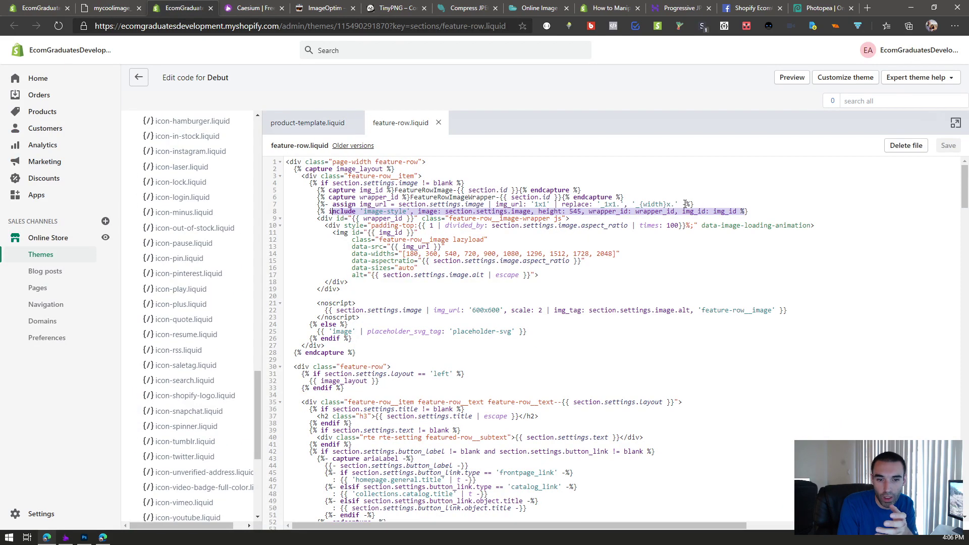
left_click(685, 203)
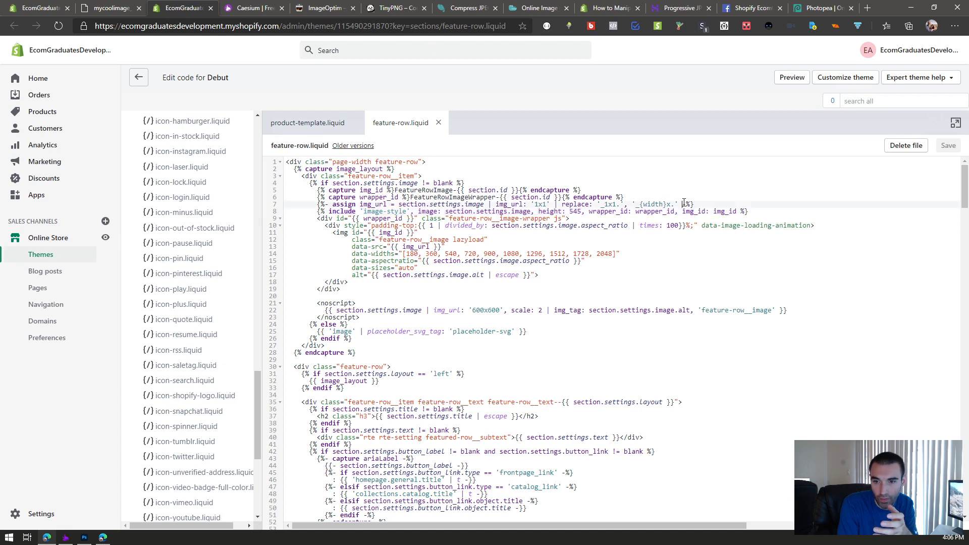
Copy format: 'pjpg' from the img_url article, paste it after '1x1' on line 7, and save.
left_click(666, 9)
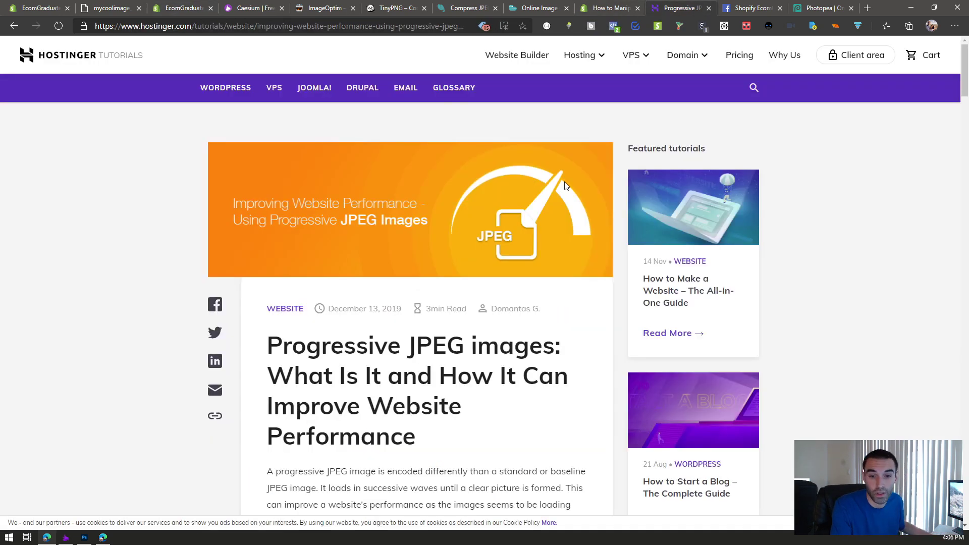
left_click(603, 10)
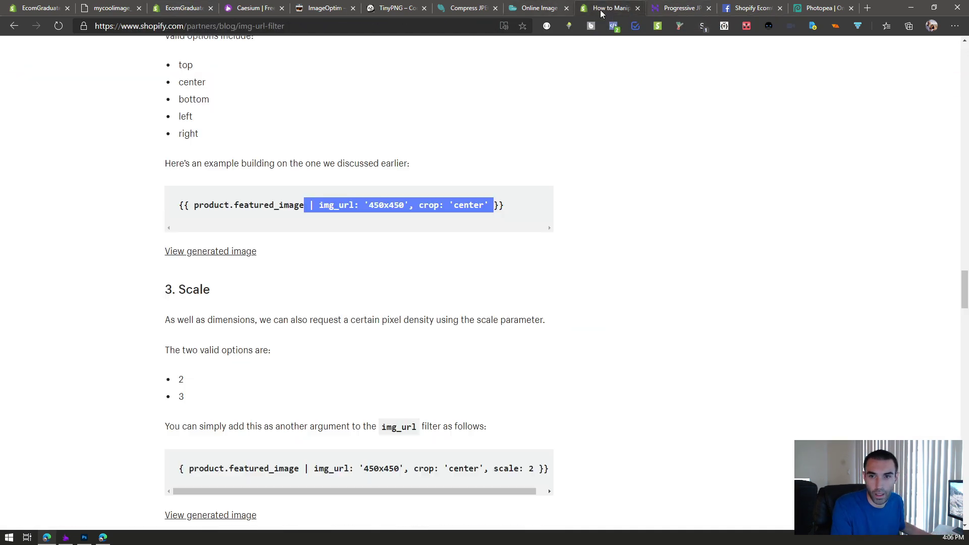
scroll(469, 229, "down", 9)
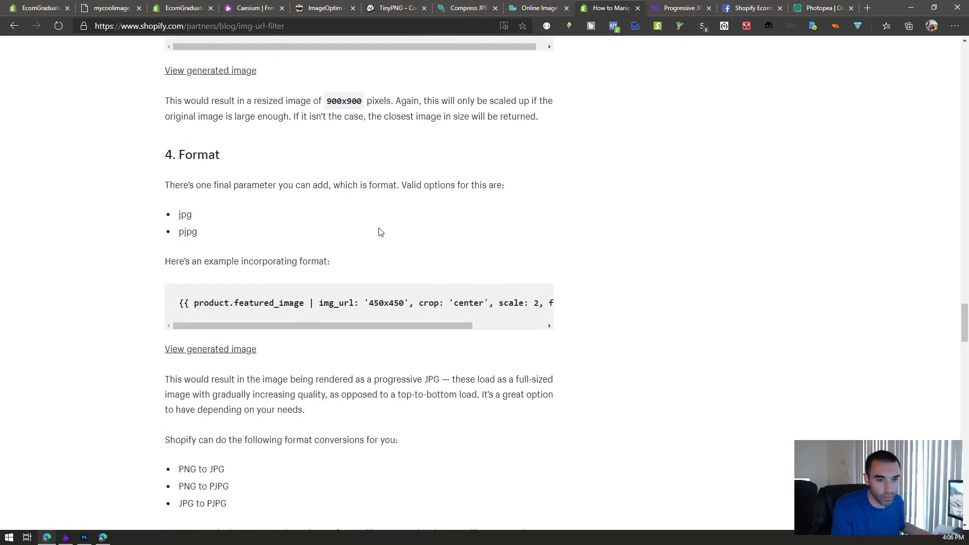
left_click_drag(431, 327, 677, 346)
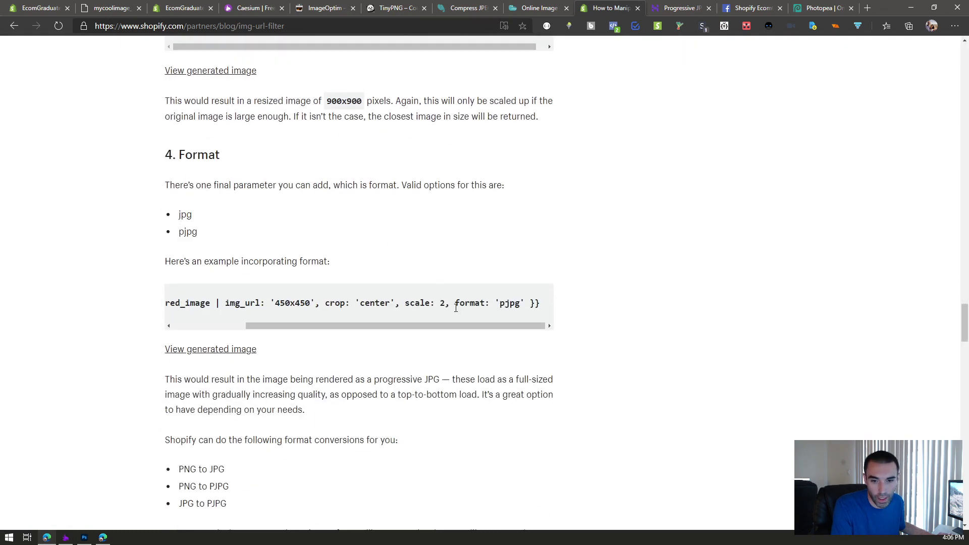
left_click_drag(445, 303, 530, 300)
key("ctrl+c")
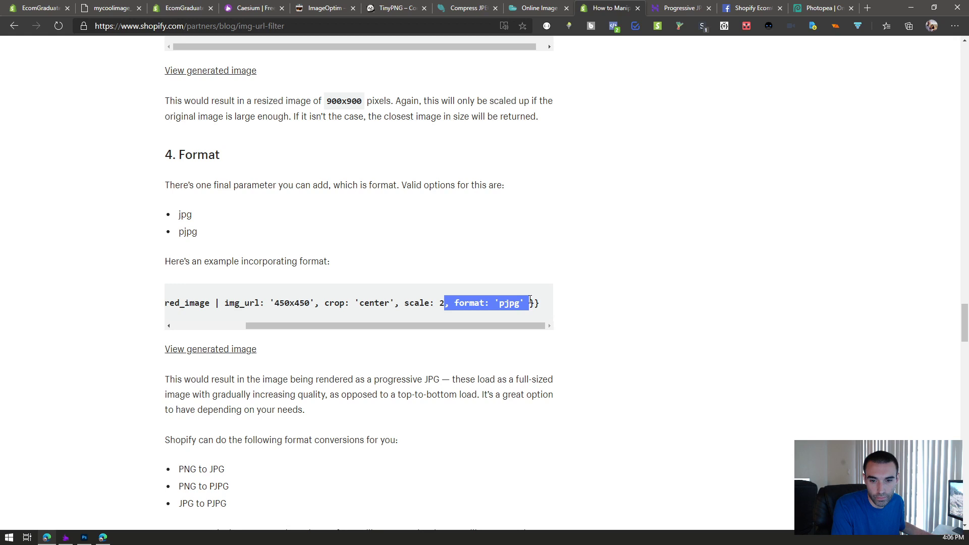
left_click(184, 9)
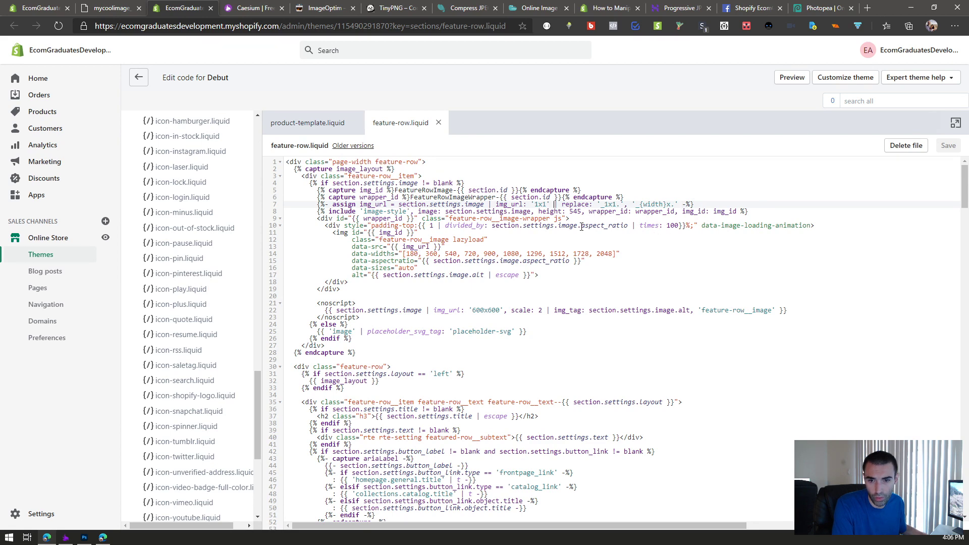
key("ctrl+v")
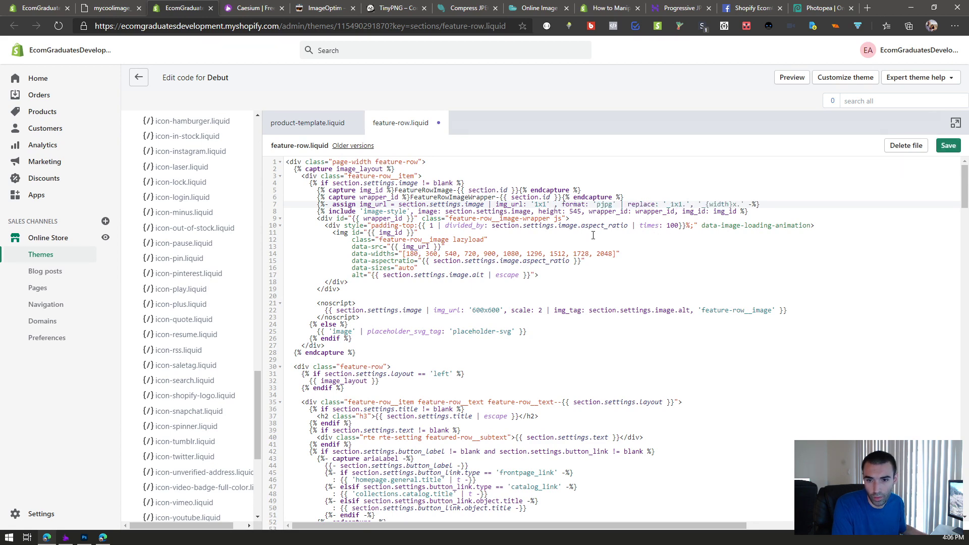
key("ctrl+s")
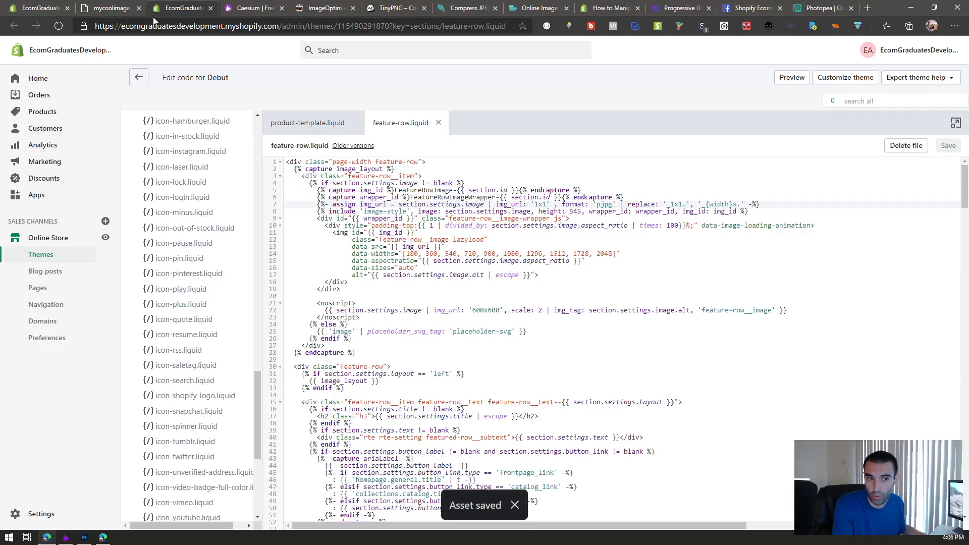
Confirm the storefront backpack image now loads as mycoolimage_720x.progressive.jpg versus the old address.
left_click(95, 12)
left_click(46, 9)
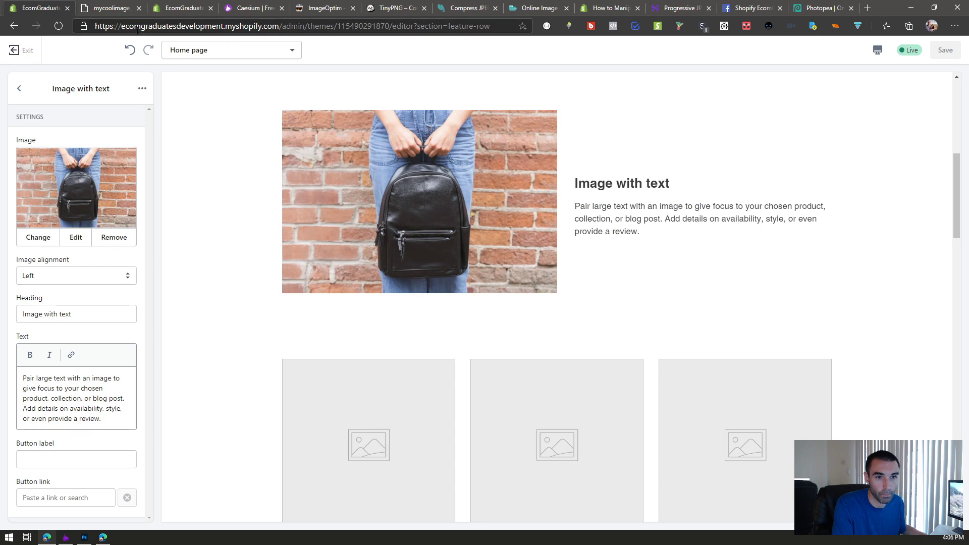
left_click(172, 10)
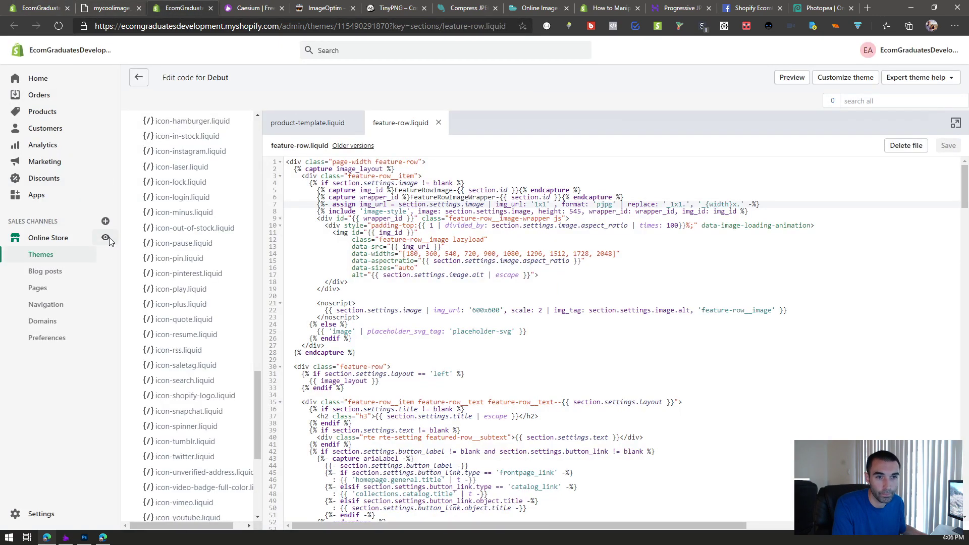
left_click(105, 237)
scroll(299, 188, "down", 5)
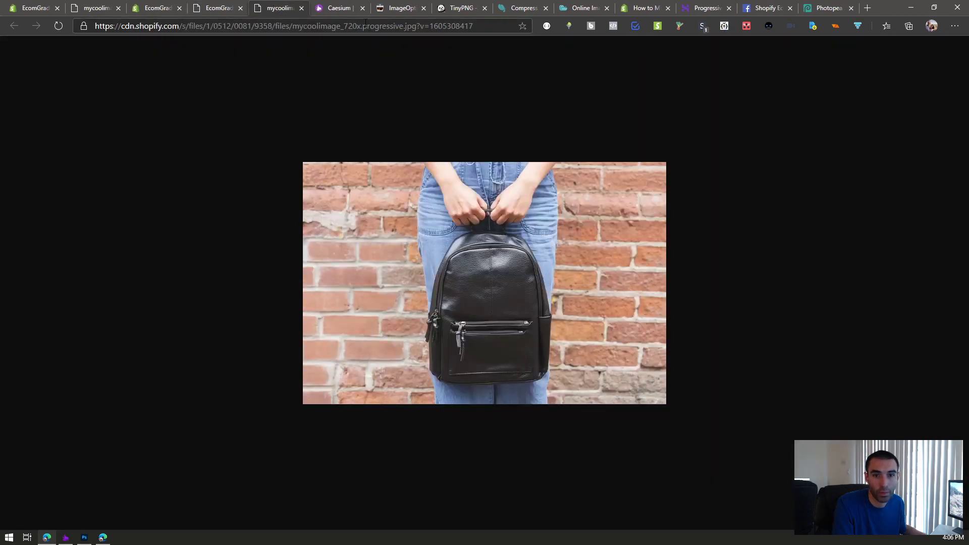
left_click_drag(438, 25, 362, 27)
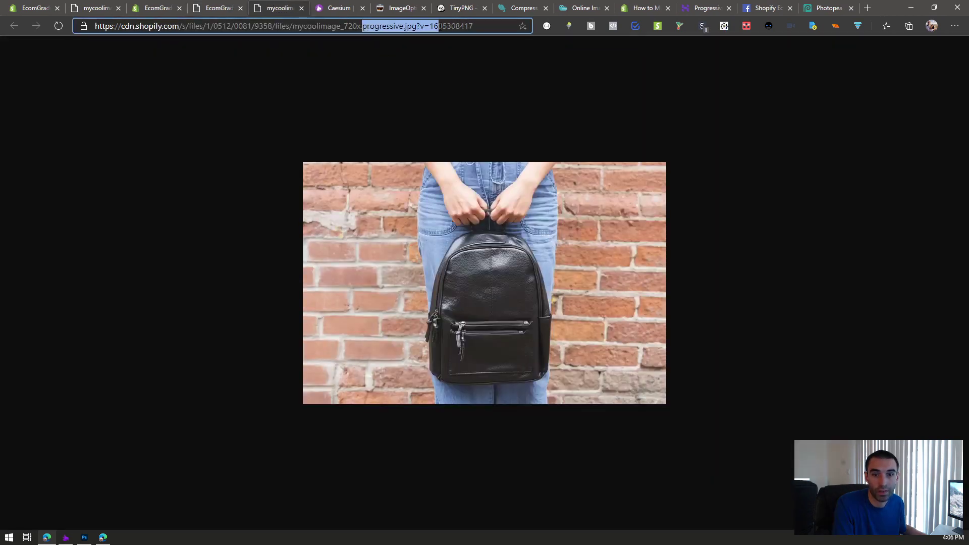
left_click(98, 8)
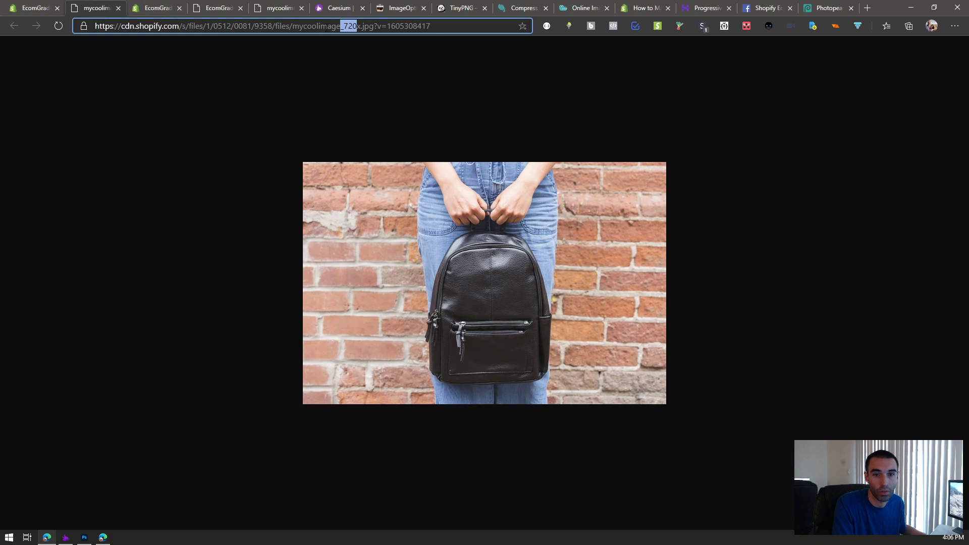
left_click(275, 8)
key("ctrl+1")
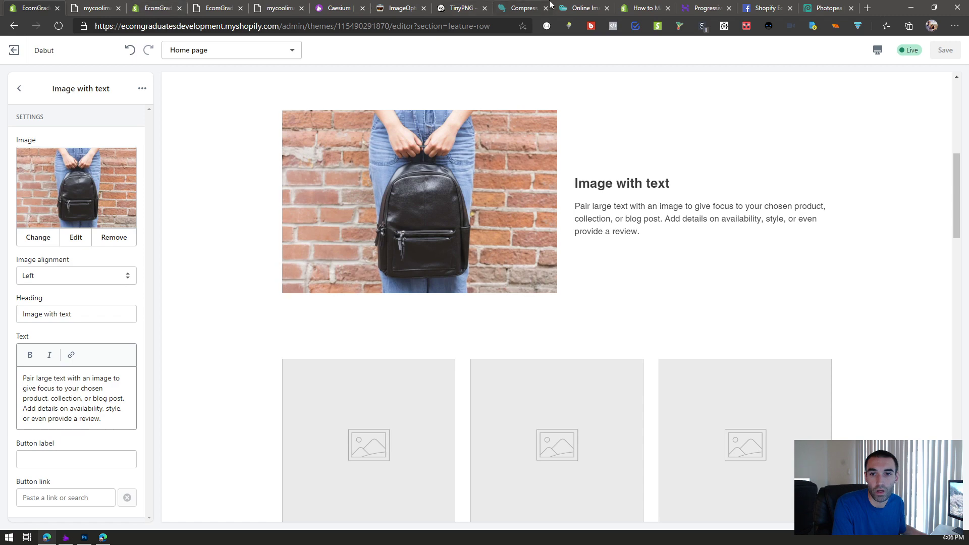
left_click(694, 8)
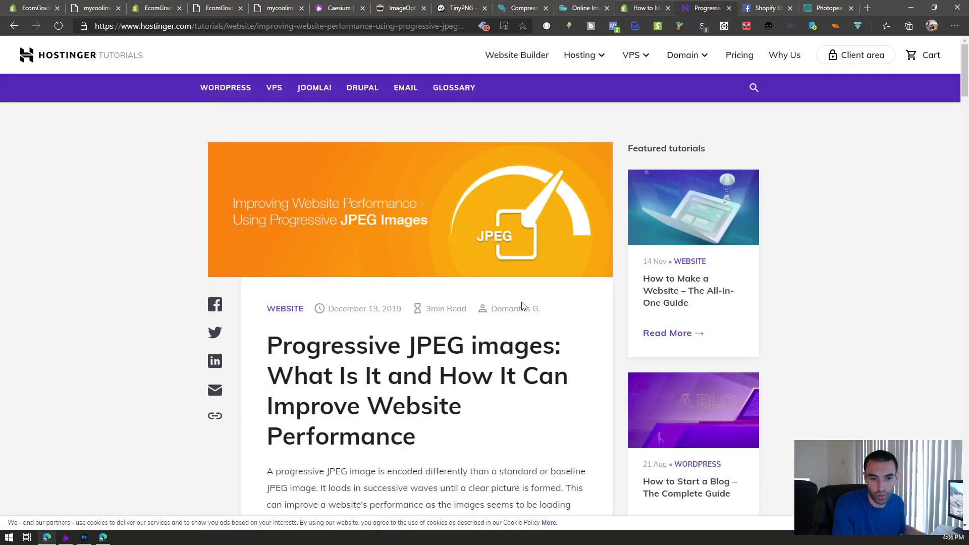
Read the Hostinger baseline-versus-progressive JPEG benefits, then return to the feature-row.liquid code.
key("Page_Down")
left_click(632, 8)
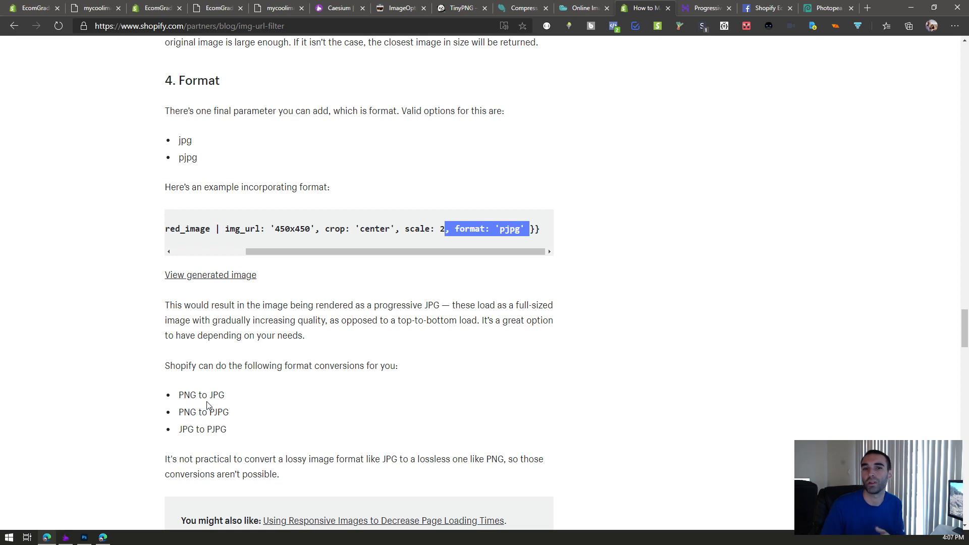
left_click(706, 11)
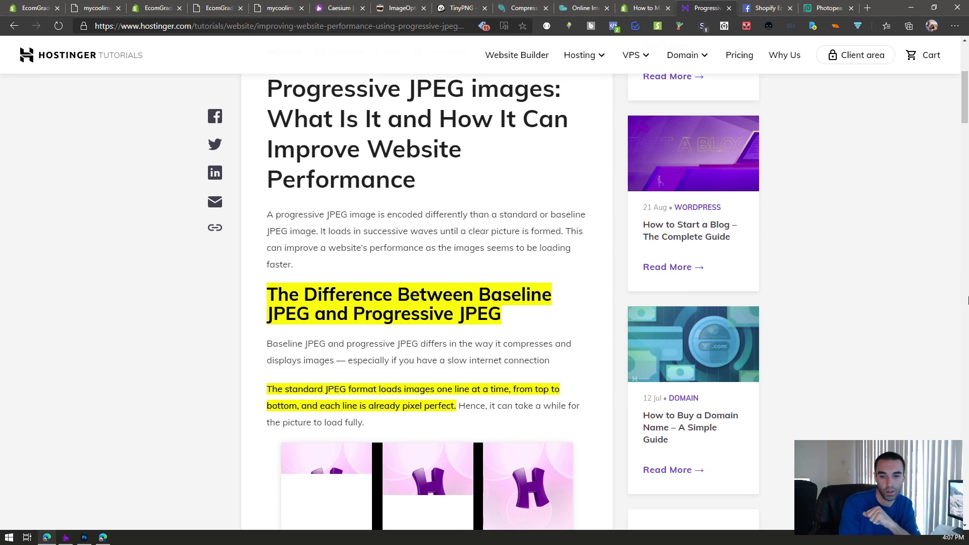
scroll(321, 429, "down", 4)
scroll(323, 424, "down", 3)
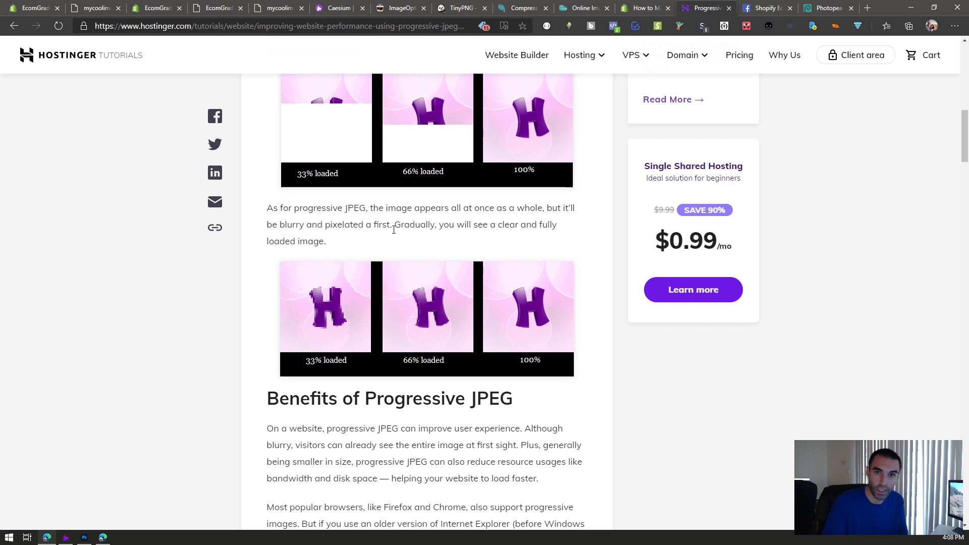
scroll(393, 229, "down", 3)
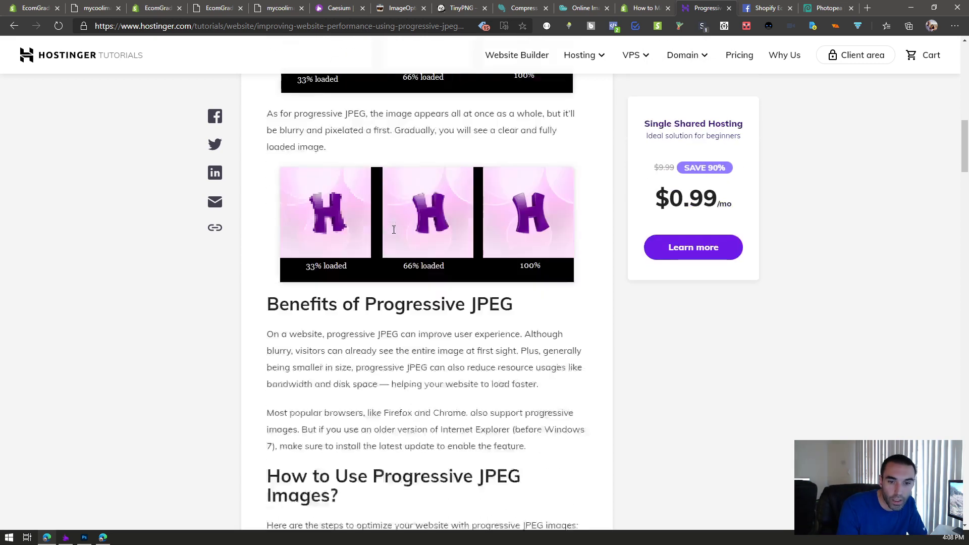
scroll(395, 235, "up", 3)
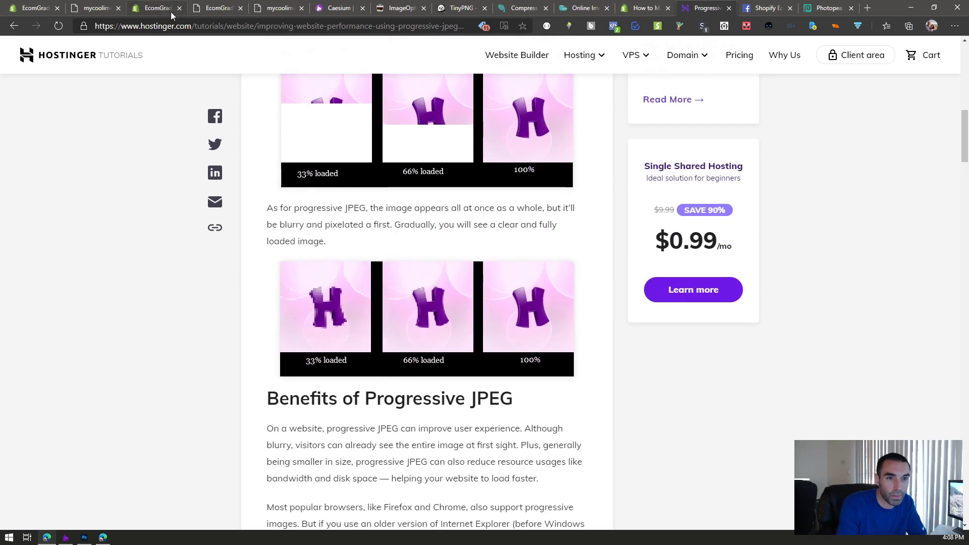
left_click(32, 9)
left_click(147, 10)
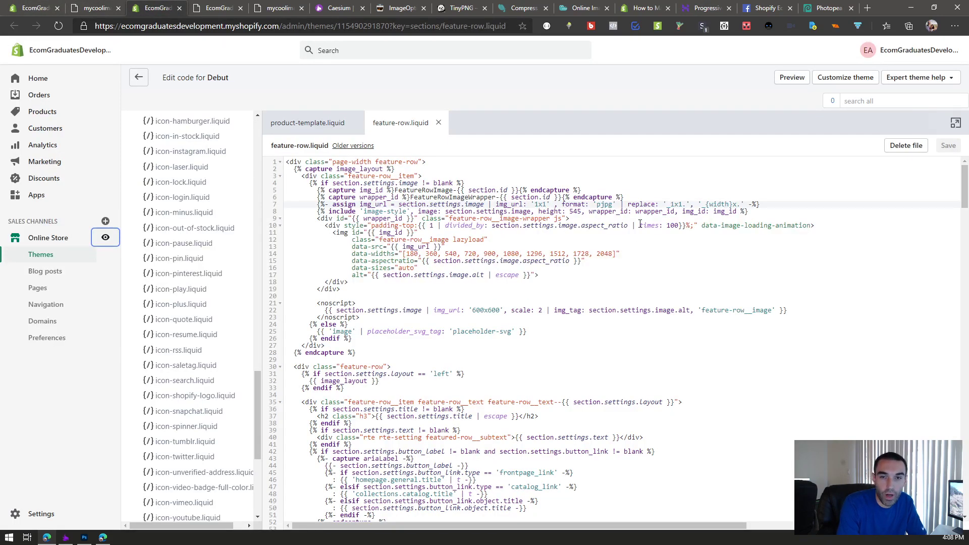
Bring the theme customizer's home page preview with the Image with text settings back to the front.
left_click(37, 8)
scroll(665, 259, "down", 4)
scroll(612, 262, "up", 10)
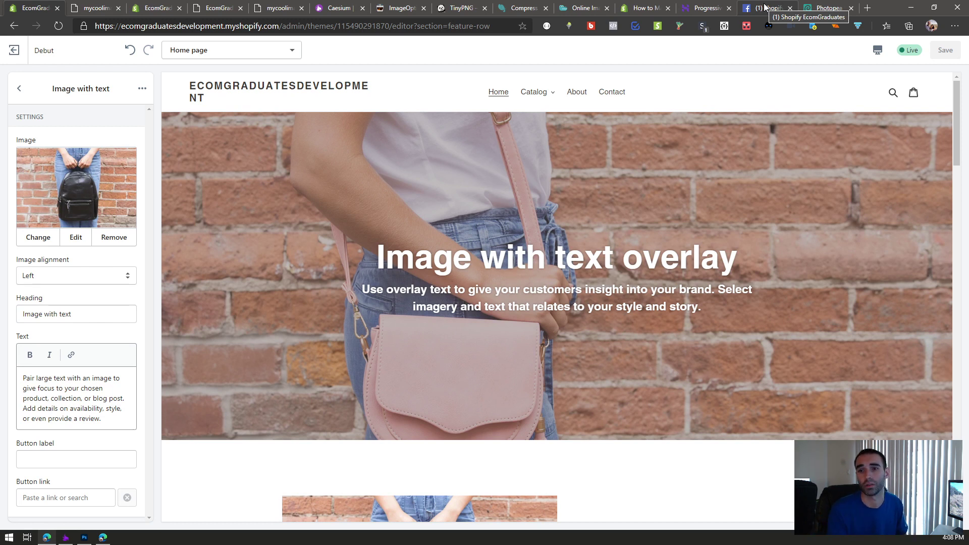
left_click(765, 7)
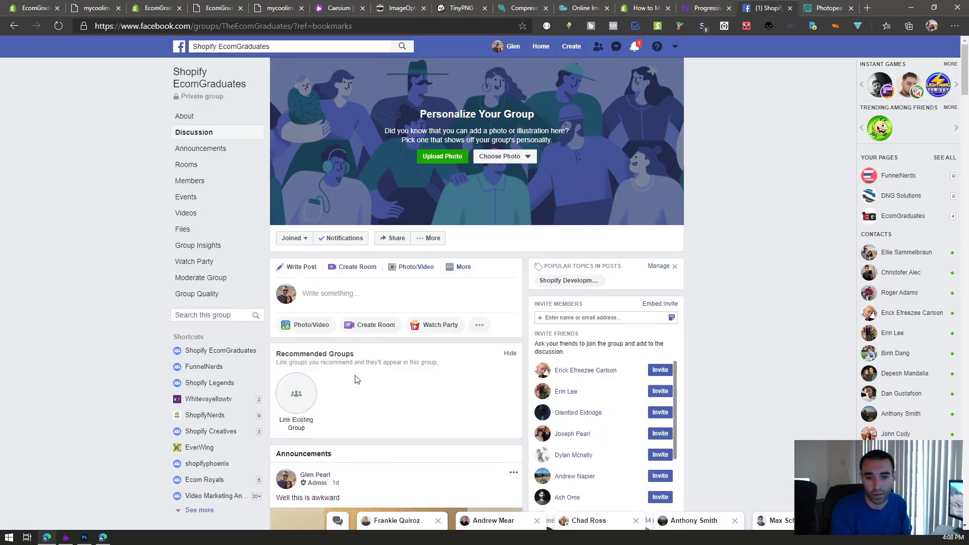
scroll(507, 298, "down", 4)
scroll(506, 298, "up", 5)
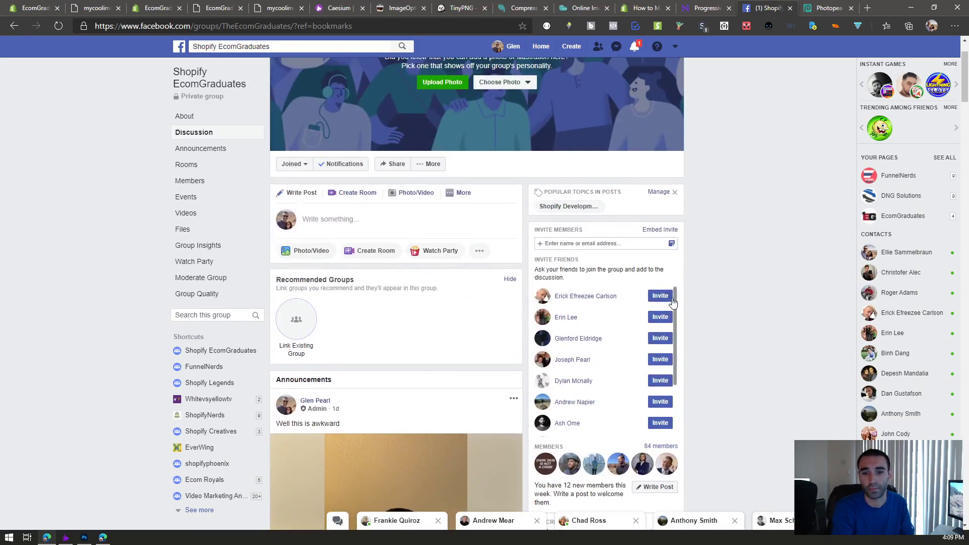
scroll(516, 246, "down", 4)
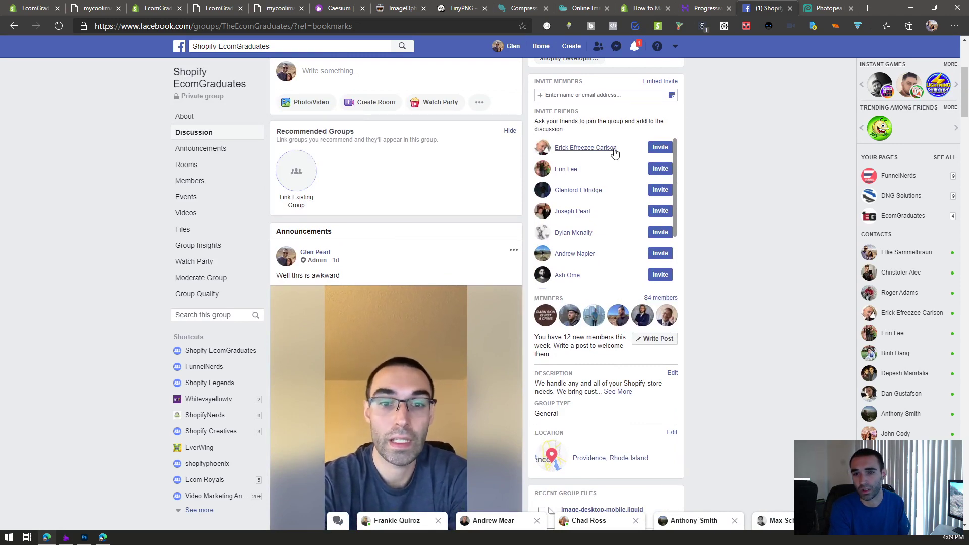
scroll(692, 98, "up", 5)
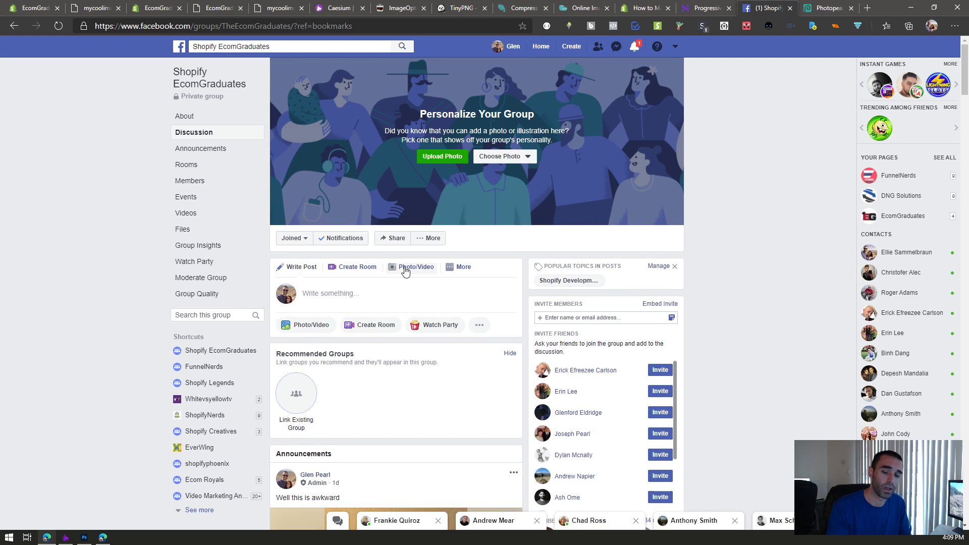